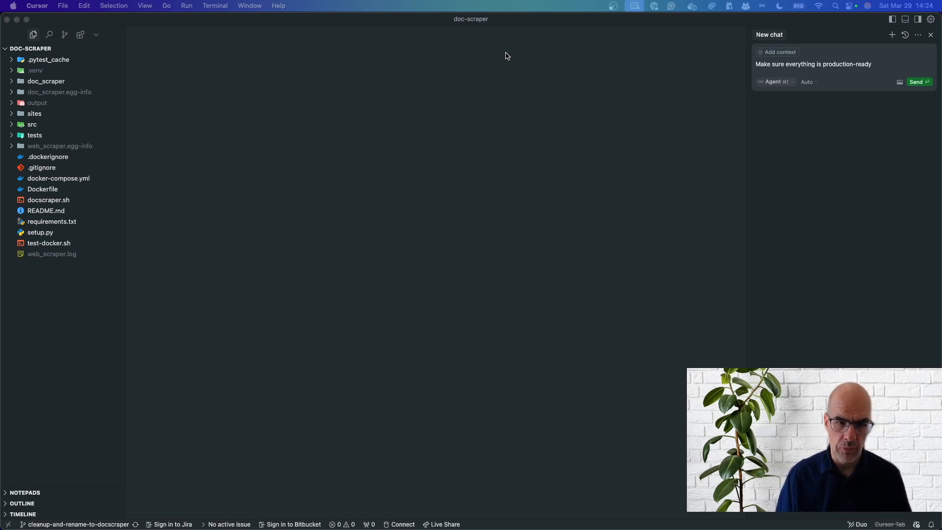
Step: Switch to Chrome and launch NotebookLM from its home page
{"action": "left_click", "coordinate": [446, 131]}
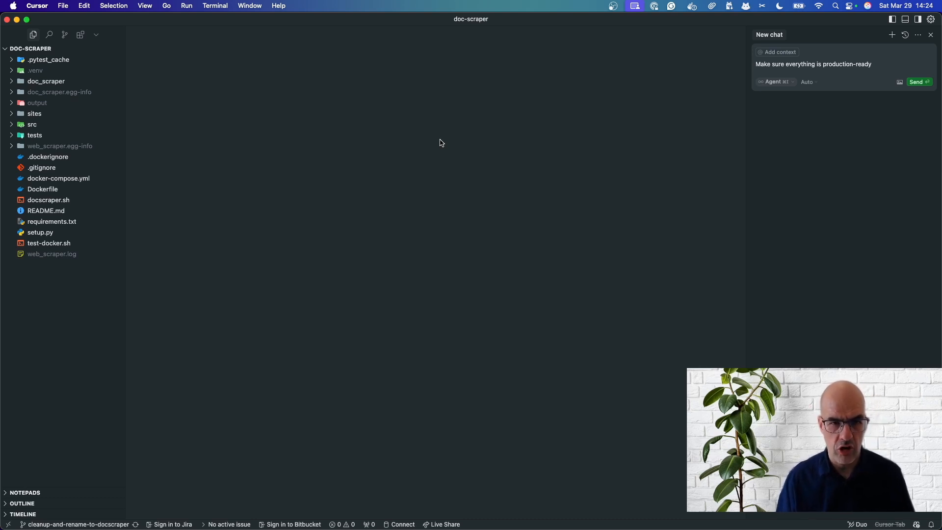
{"action": "key", "text": "super+Tab"}
{"action": "key", "text": "super+Tab"}
{"action": "key", "text": "super+Tab"}
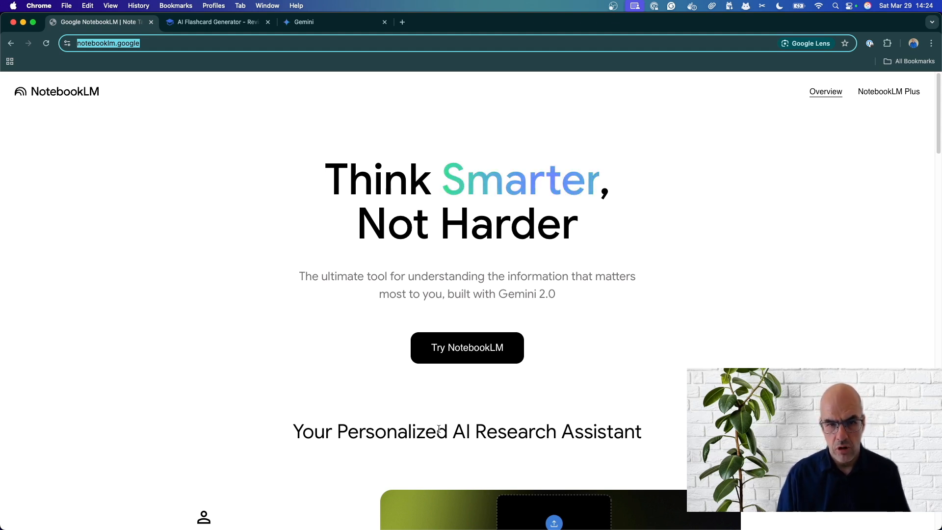
{"action": "left_click", "coordinate": [493, 351]}
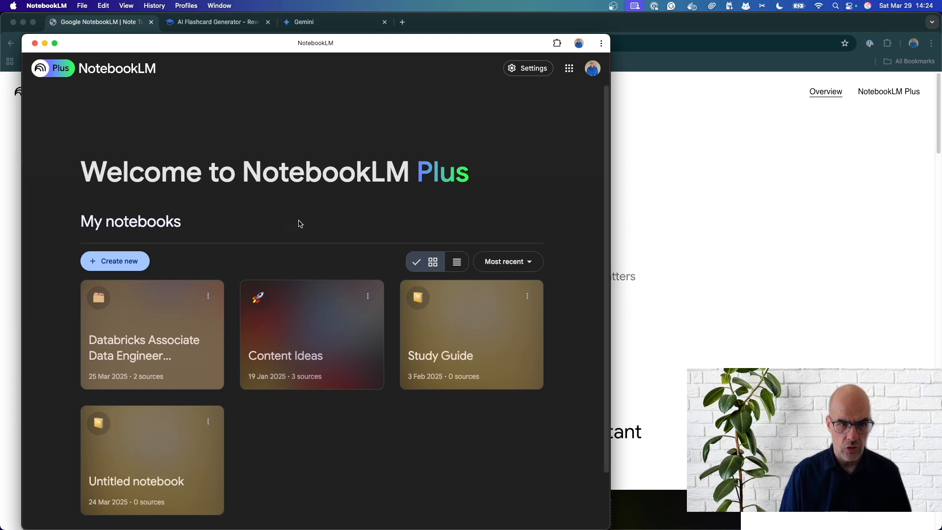
Step: Create a new notebook, enlarge its window to full size and dismiss the Add sources dialog
{"action": "left_click", "coordinate": [121, 267]}
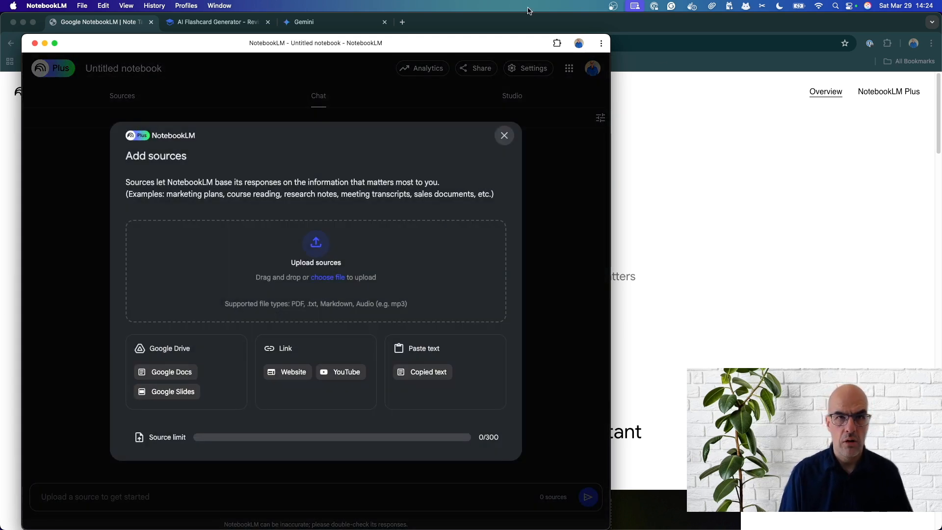
{"action": "double_click", "coordinate": [523, 47]}
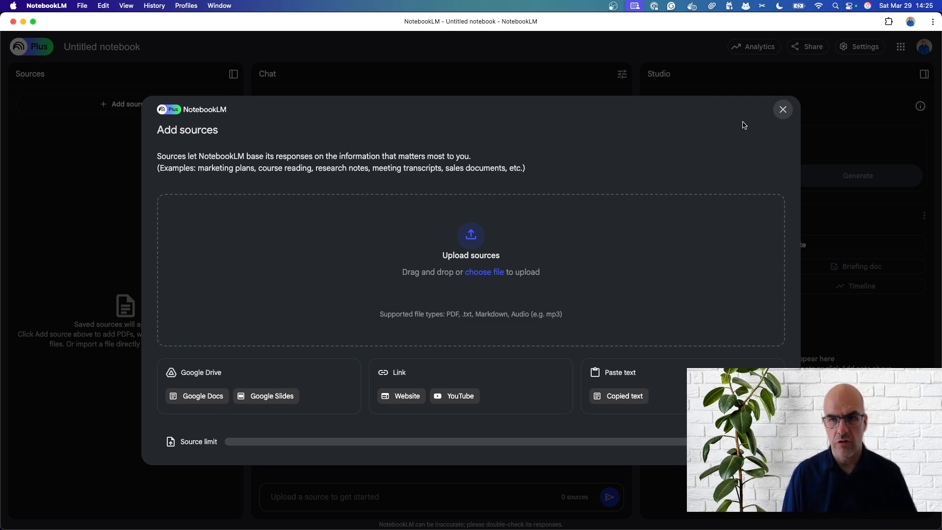
{"action": "left_click", "coordinate": [782, 109]}
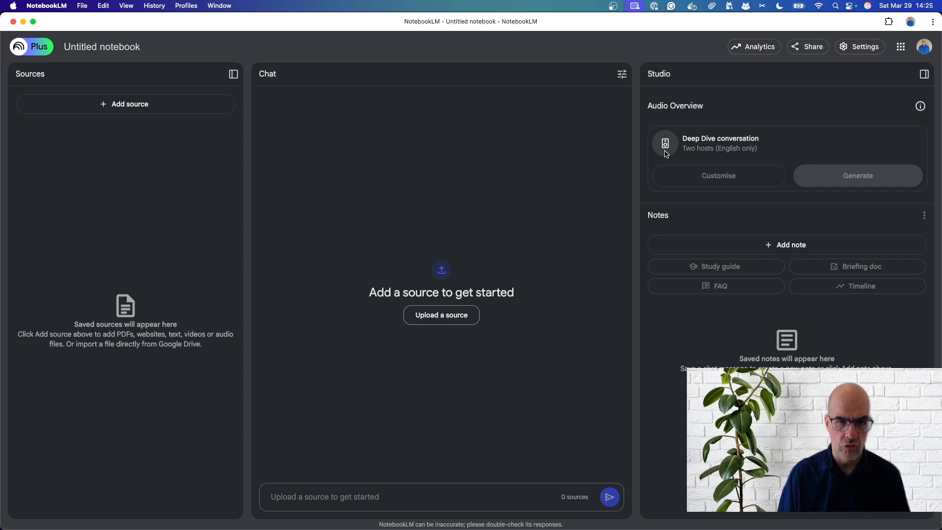
Step: Switch to the Gemini chat in Chrome and review the Databricks exam research prompts and the list of URLs for NotebookLM
{"action": "key", "text": "super+Tab"}
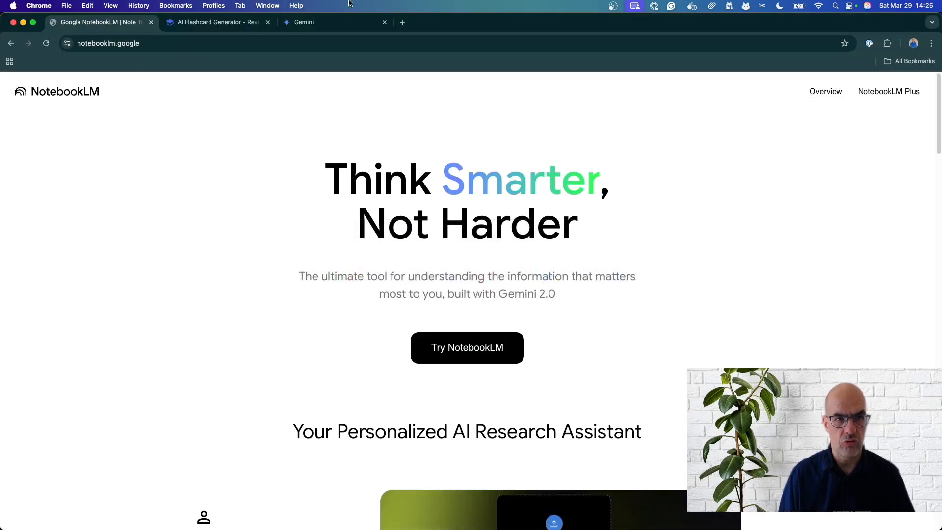
{"action": "left_click", "coordinate": [319, 21]}
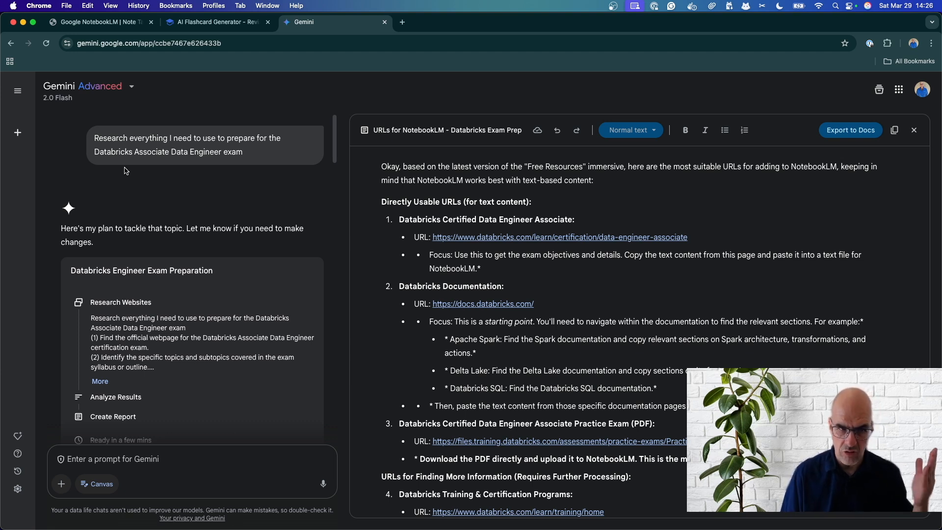
{"action": "scroll", "coordinate": [185, 303], "scroll_direction": "down", "scroll_amount": 1}
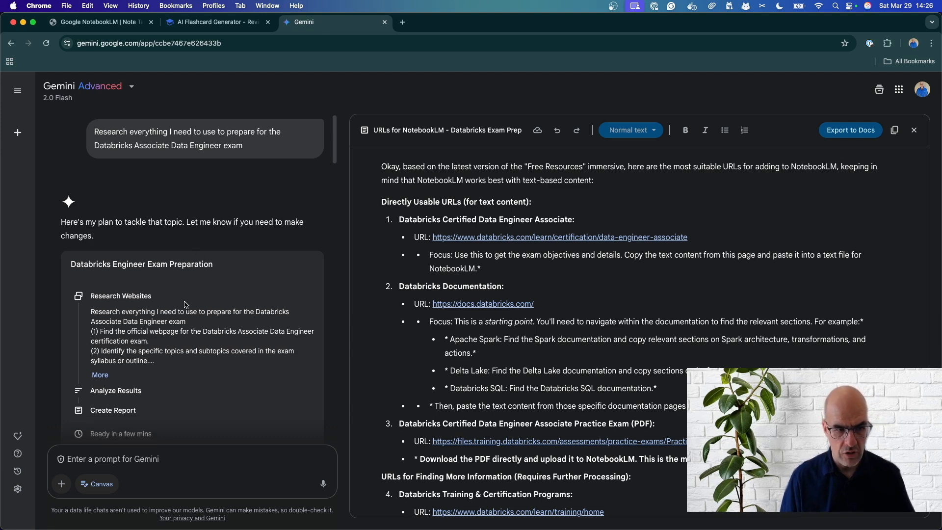
{"action": "scroll", "coordinate": [185, 304], "scroll_direction": "down", "scroll_amount": 5}
{"action": "scroll", "coordinate": [185, 304], "scroll_direction": "down", "scroll_amount": 2}
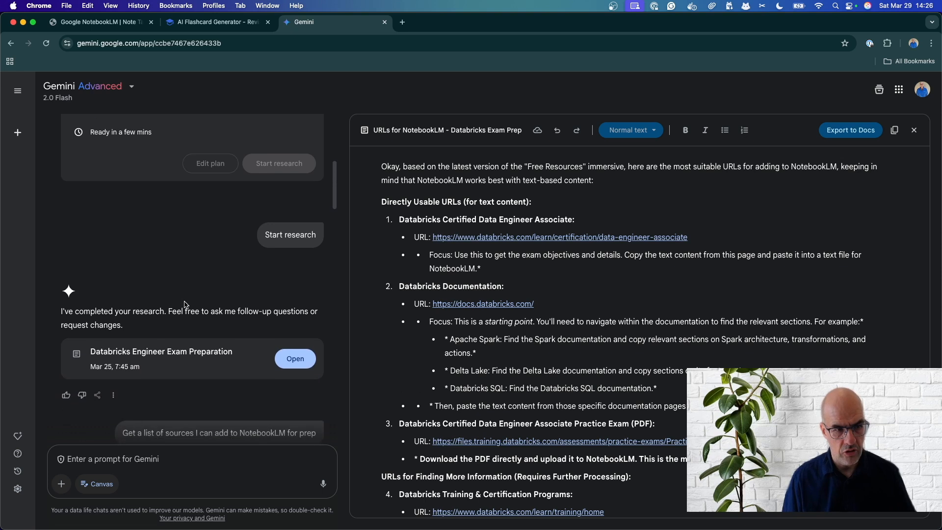
{"action": "scroll", "coordinate": [186, 305], "scroll_direction": "down", "scroll_amount": 3}
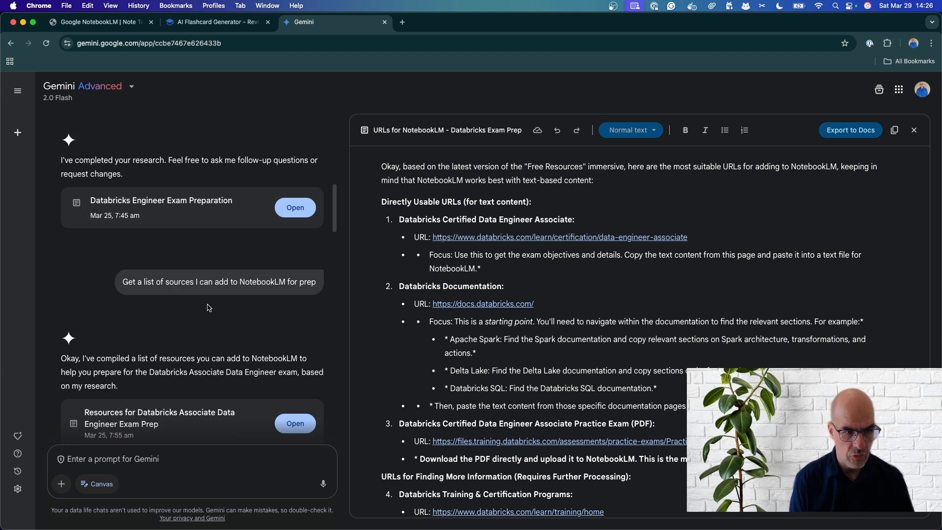
{"action": "scroll", "coordinate": [209, 307], "scroll_direction": "down", "scroll_amount": 2}
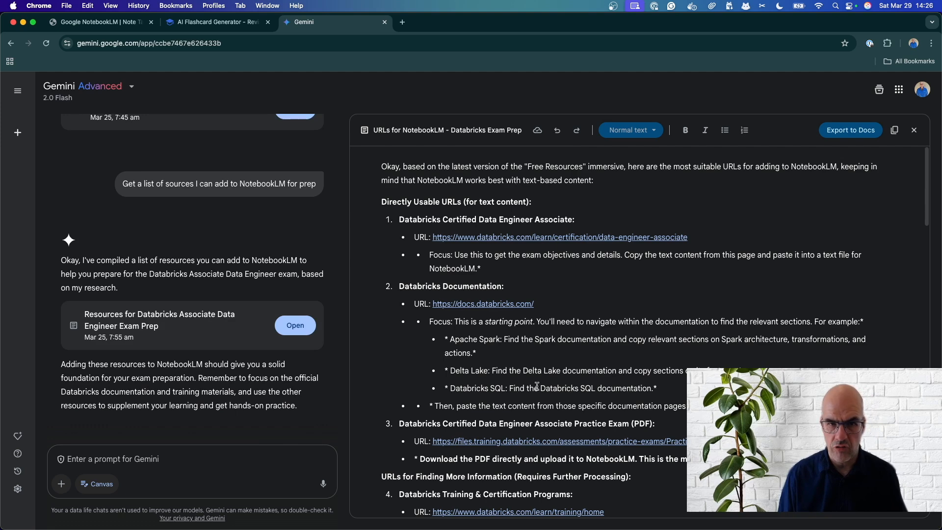
{"action": "scroll", "coordinate": [547, 376], "scroll_direction": "down", "scroll_amount": 2}
{"action": "scroll", "coordinate": [547, 375], "scroll_direction": "down", "scroll_amount": 3}
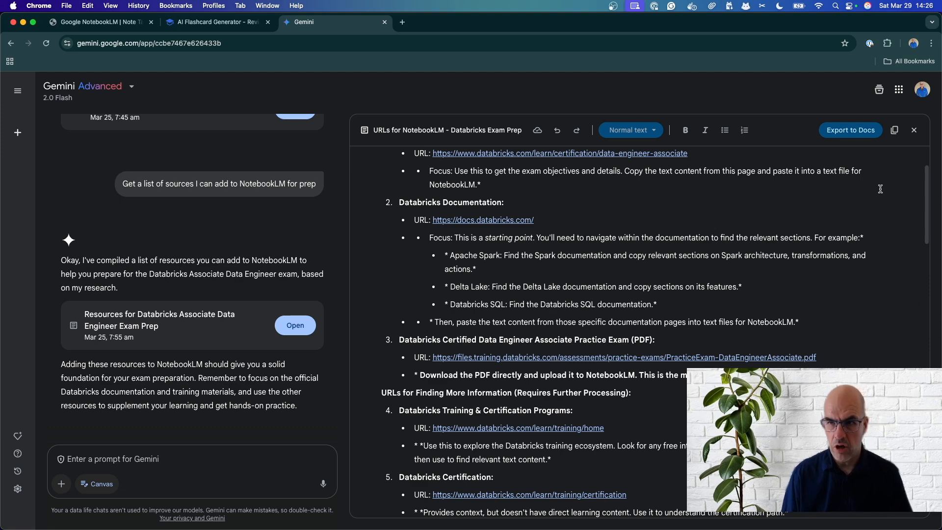
Step: Export the "URLs for NotebookLM - Databricks Exam Prep" canvas to Google Docs and return to the Gemini chat
{"action": "left_click", "coordinate": [847, 130]}
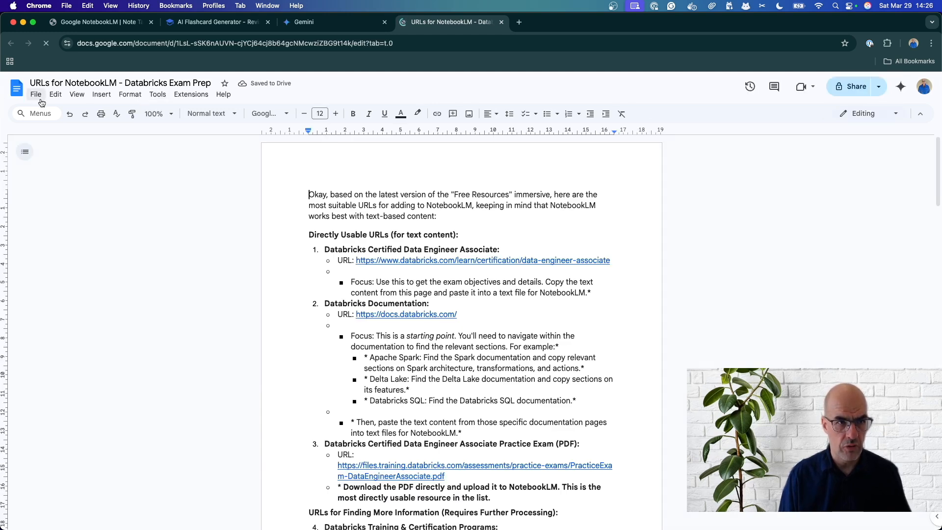
{"action": "left_click", "coordinate": [314, 21]}
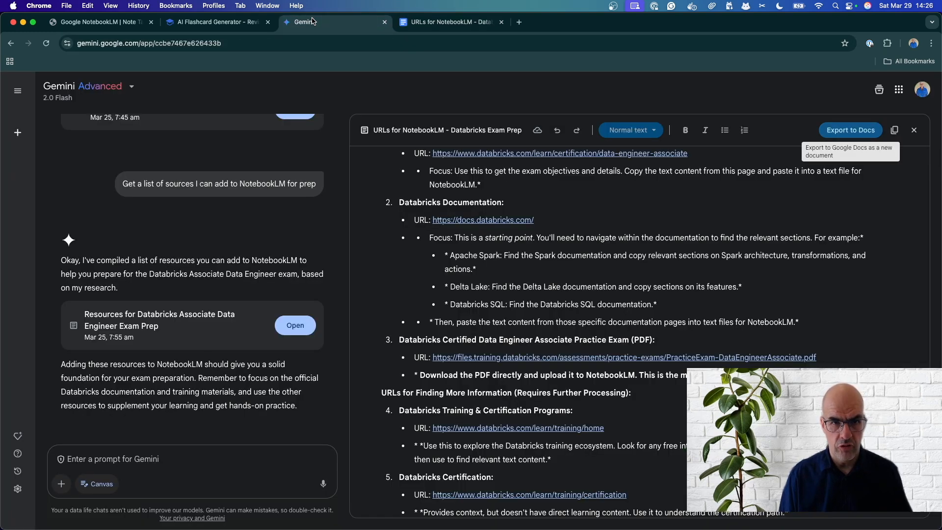
Step: Create another notebook in NotebookLM and add today's "URLs for NotebookLM - Databricks Exam Prep" Google Doc as its source
{"action": "left_click", "coordinate": [98, 21]}
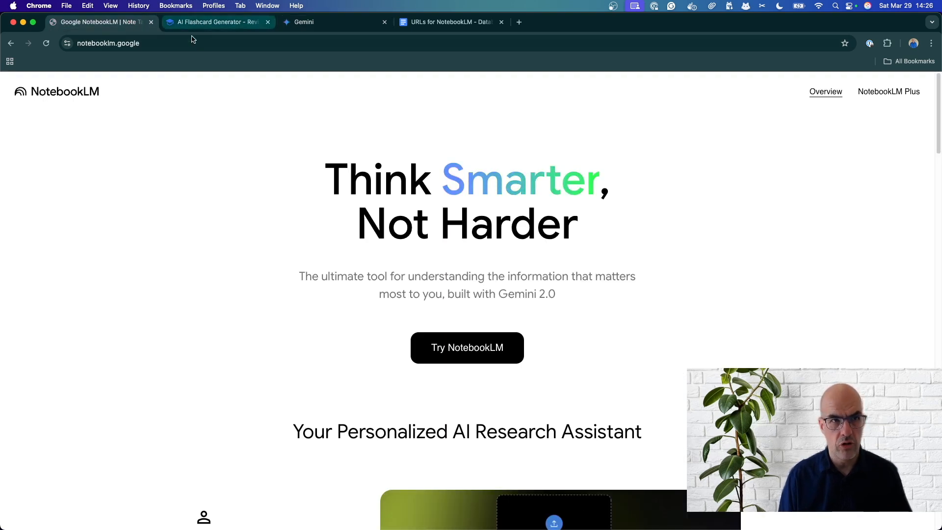
{"action": "left_click", "coordinate": [454, 346]}
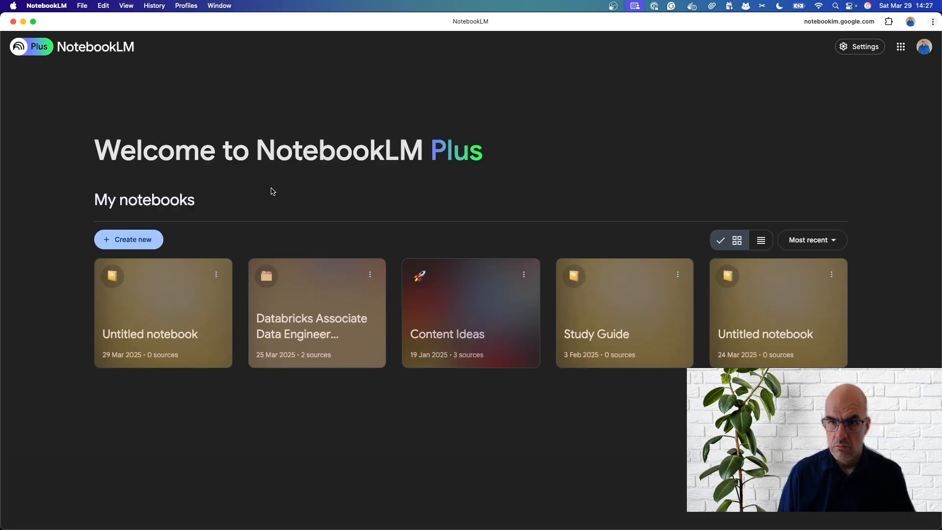
{"action": "left_click", "coordinate": [118, 240]}
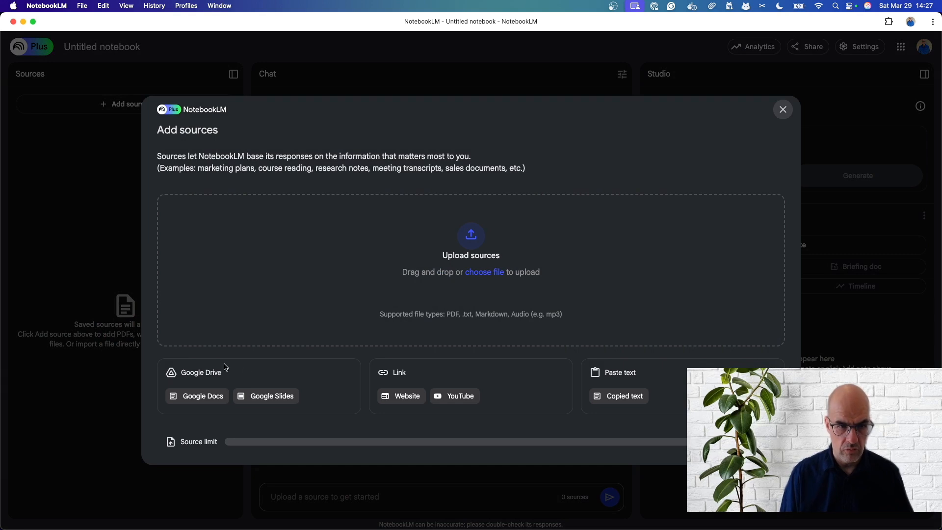
{"action": "left_click", "coordinate": [198, 395]}
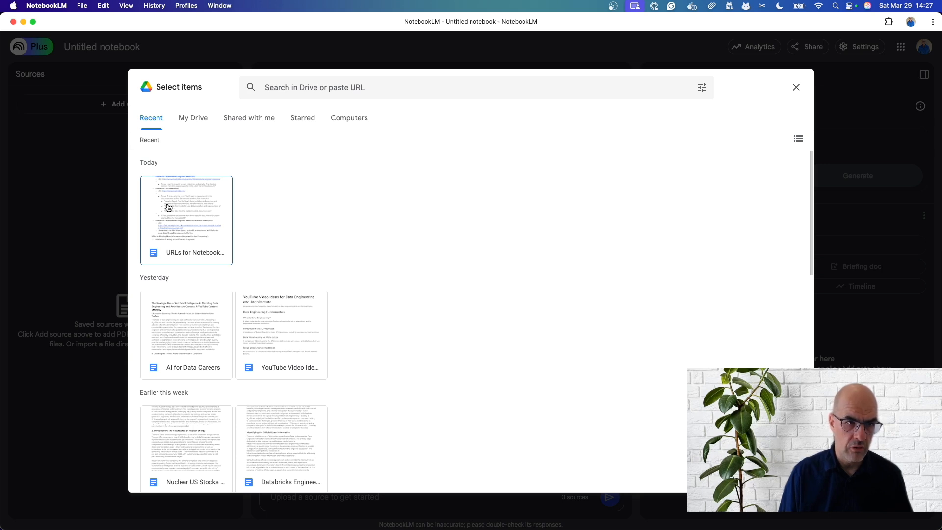
{"action": "left_click", "coordinate": [167, 207]}
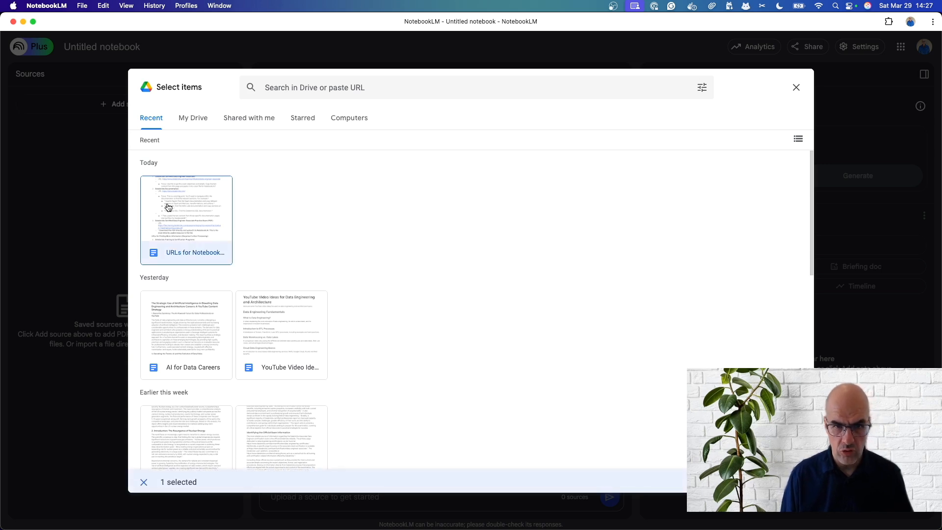
{"action": "left_click", "coordinate": [785, 480]}
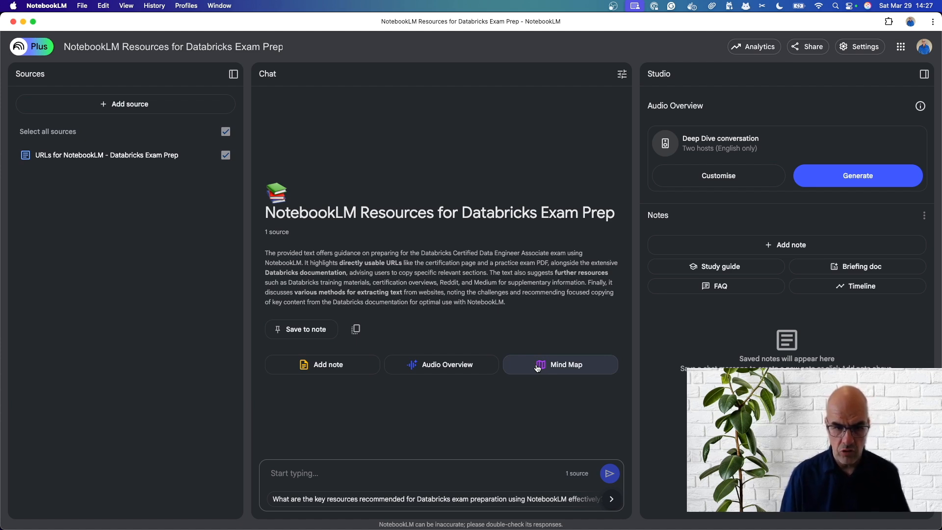
Step: Ask the notebook chat "Explain DLT in databricks", then open the Add sources dialog and dismiss it without adding anything
{"action": "left_click", "coordinate": [459, 469]}
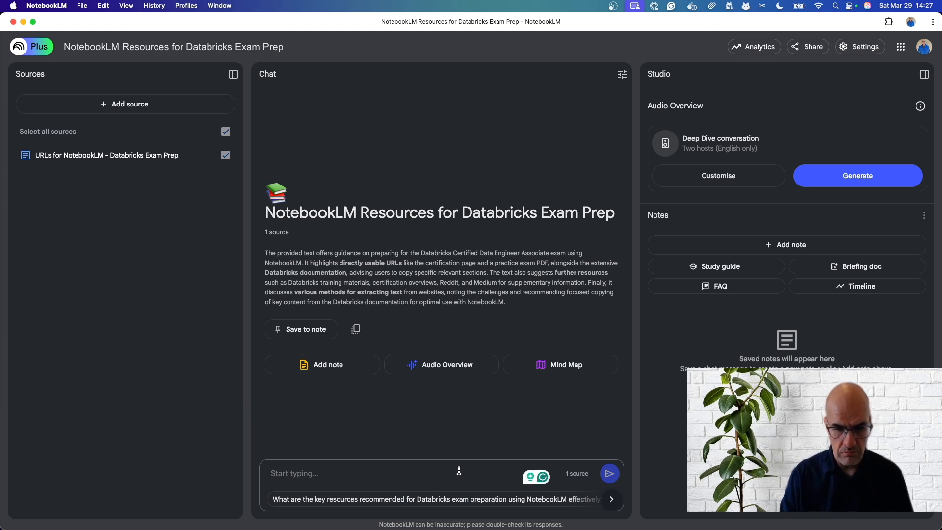
{"action": "type", "text": "Explain DLT in "}
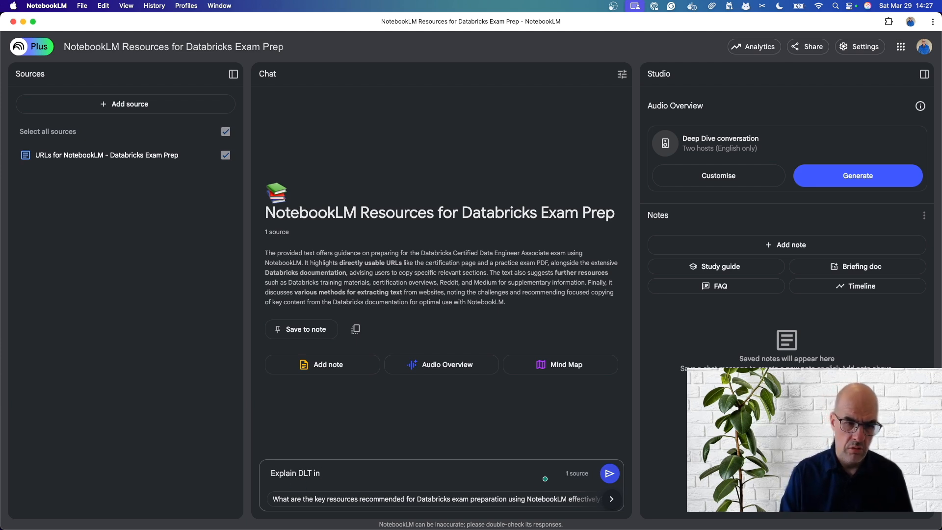
{"action": "type", "text": "databricks"}
{"action": "key", "text": "Return"}
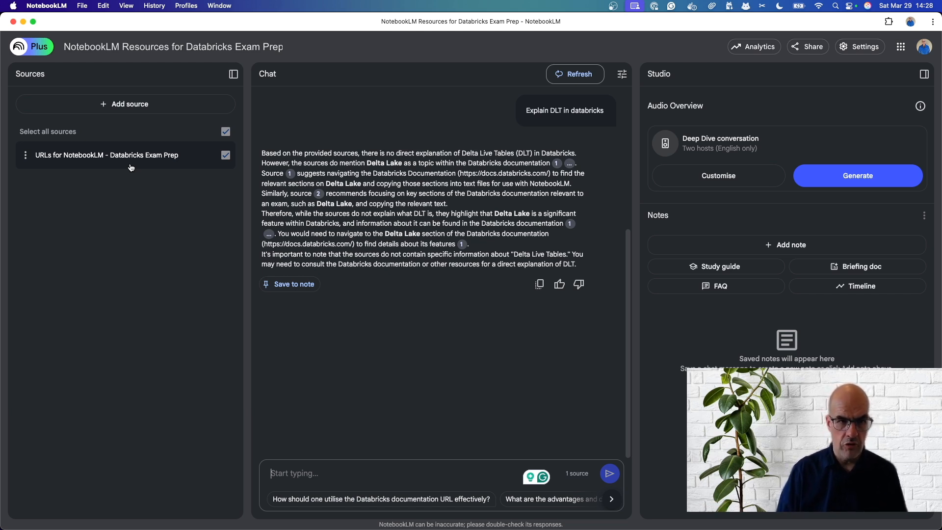
{"action": "left_click", "coordinate": [133, 106]}
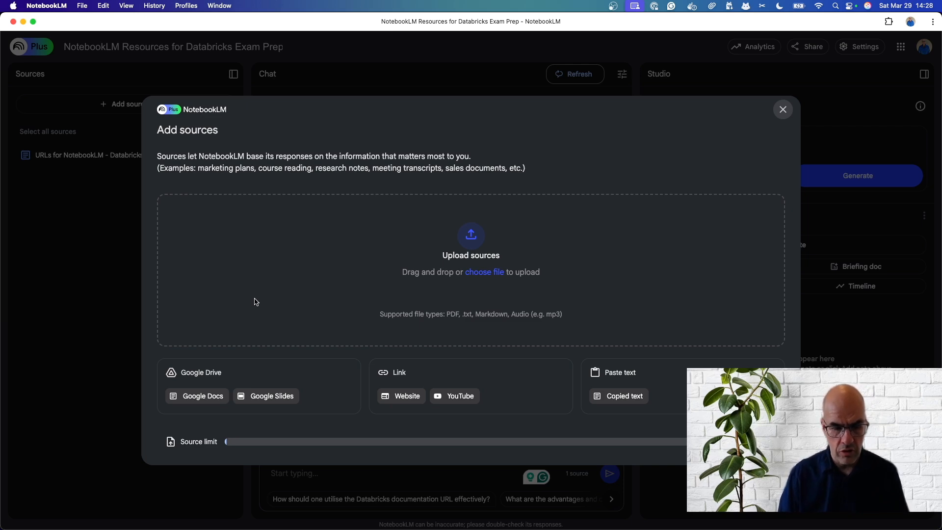
{"action": "left_click", "coordinate": [792, 114]}
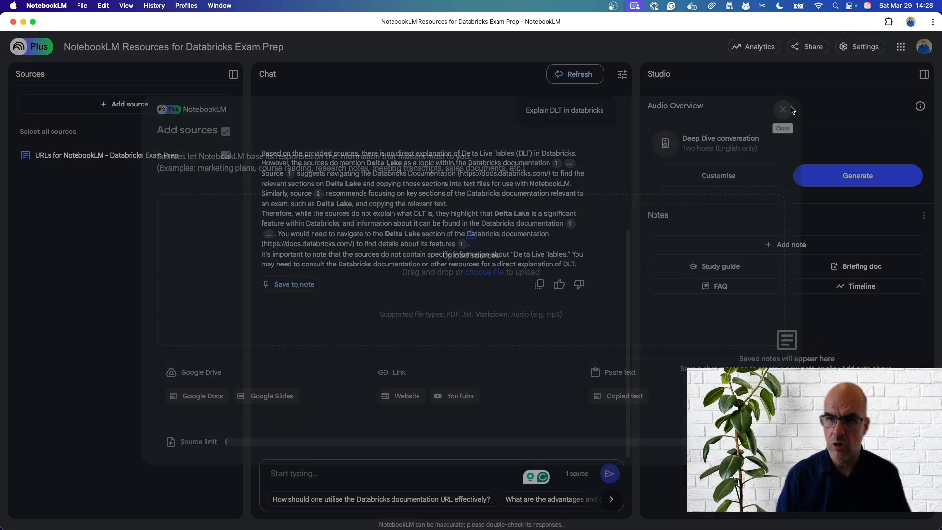
Step: Switch to VS Code and examine the README's docscraper command examples with their depth and PDF format options
{"action": "key", "text": "super+Tab"}
{"action": "key", "text": "super+Tab"}
{"action": "key", "text": "super+Tab"}
{"action": "key", "text": "super+Tab"}
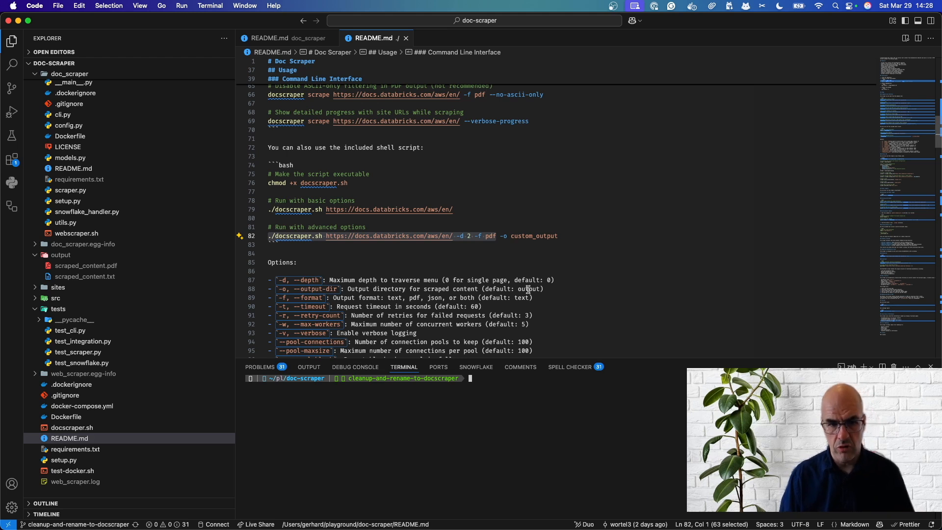
{"action": "left_click", "coordinate": [455, 243]}
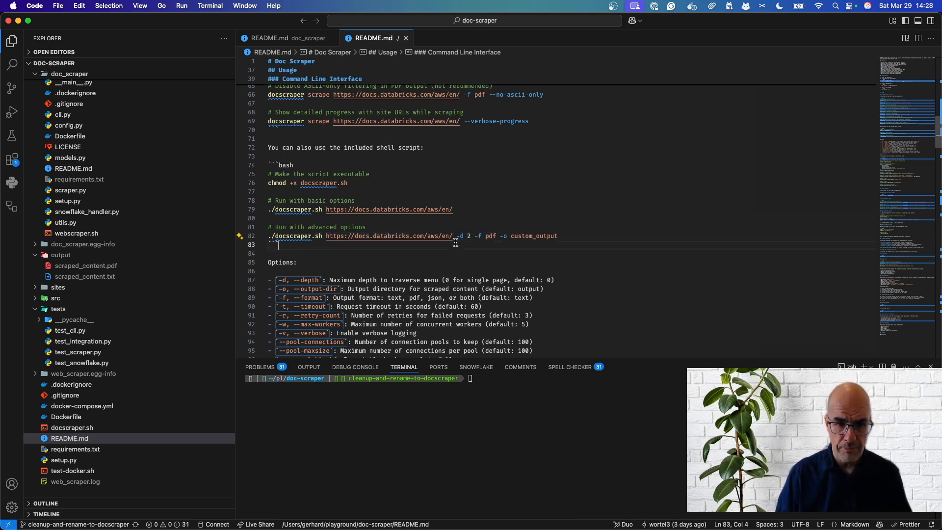
{"action": "left_click", "coordinate": [408, 238]}
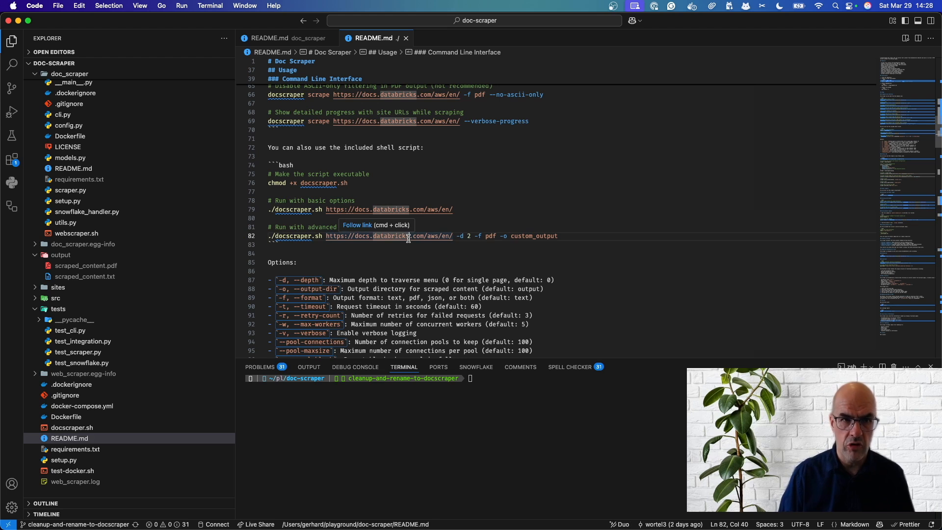
{"action": "left_click", "coordinate": [554, 123]}
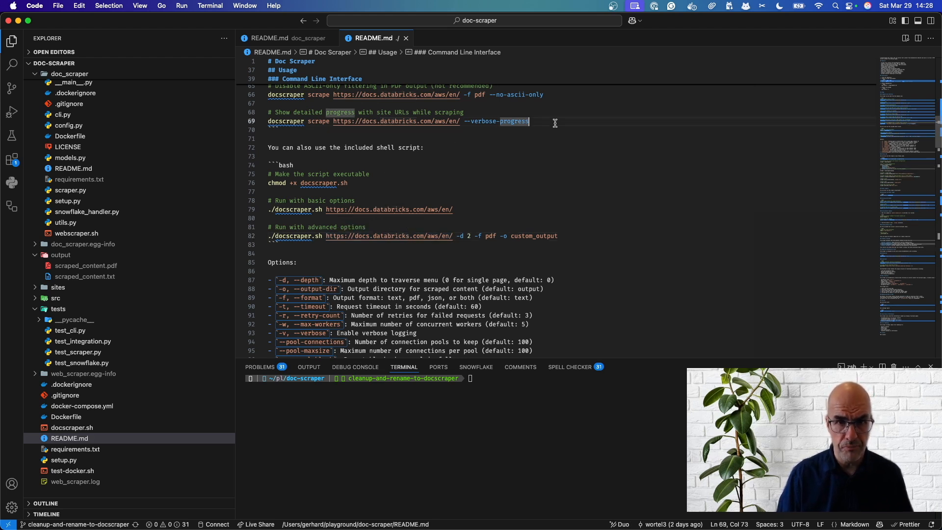
{"action": "scroll", "coordinate": [564, 126], "scroll_direction": "up", "scroll_amount": 1}
{"action": "scroll", "coordinate": [564, 127], "scroll_direction": "up", "scroll_amount": 1}
{"action": "left_click", "coordinate": [553, 152]}
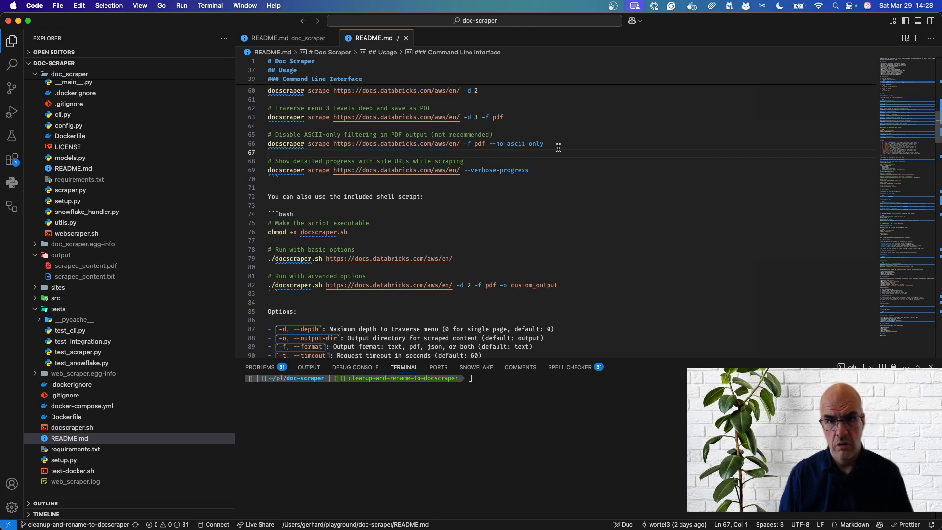
{"action": "left_click", "coordinate": [476, 117]}
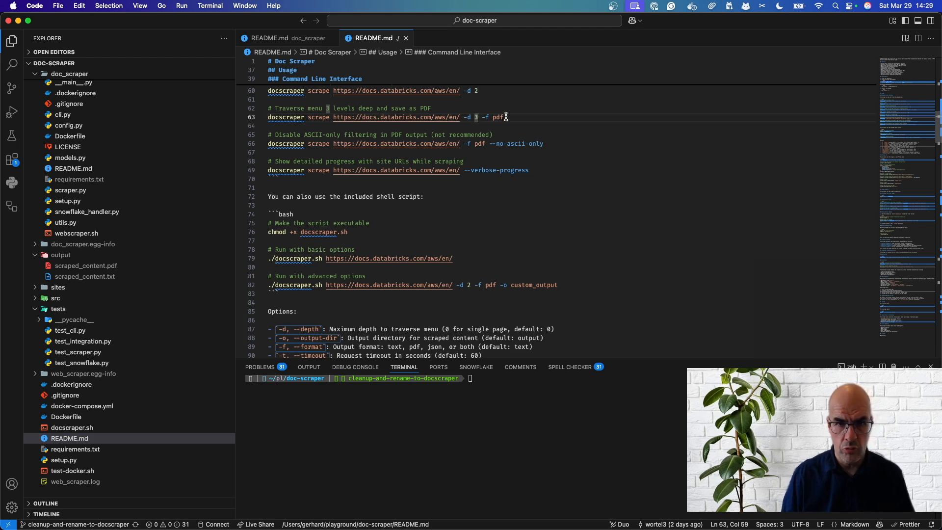
{"action": "left_click_drag", "start_coordinate": [521, 119], "coordinate": [192, 113]}
{"action": "key", "text": "shift+Down"}
{"action": "key", "text": "super+c"}
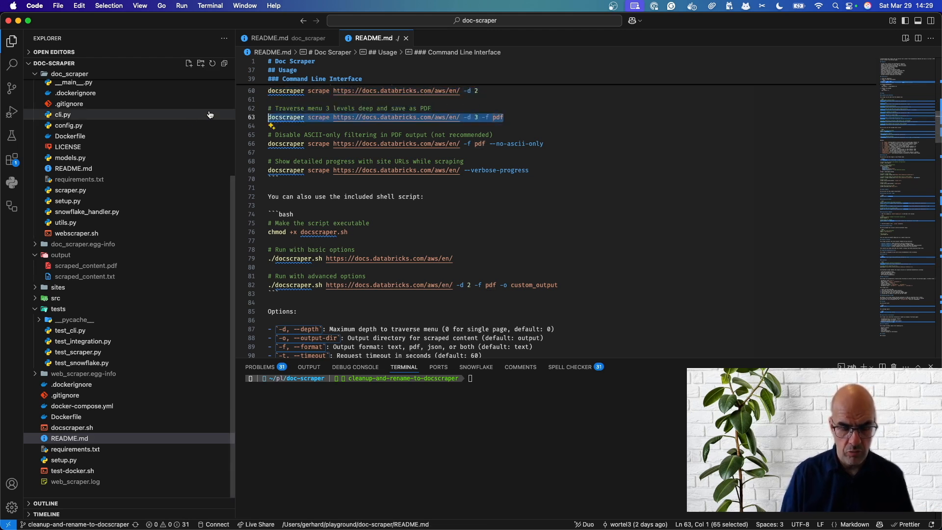
{"action": "left_click", "coordinate": [444, 381]}
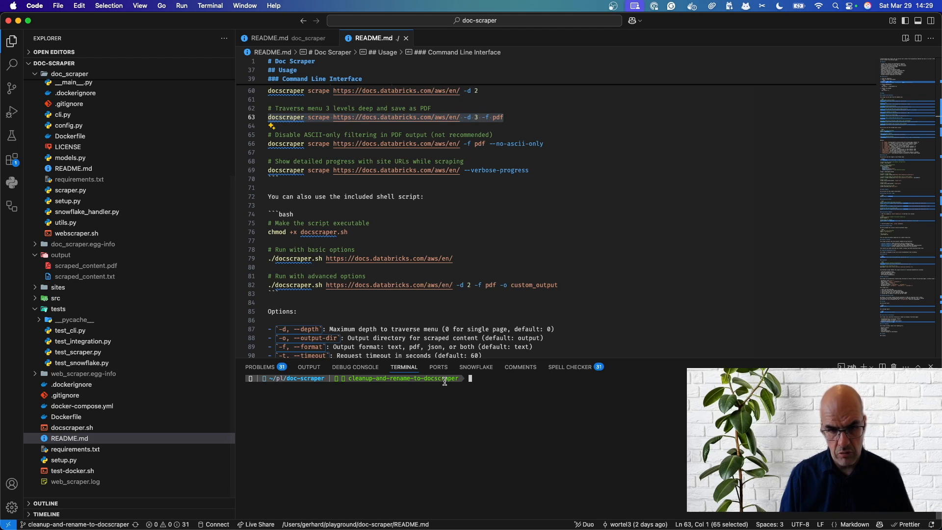
{"action": "key", "text": "super+v"}
{"action": "key", "text": "Return"}
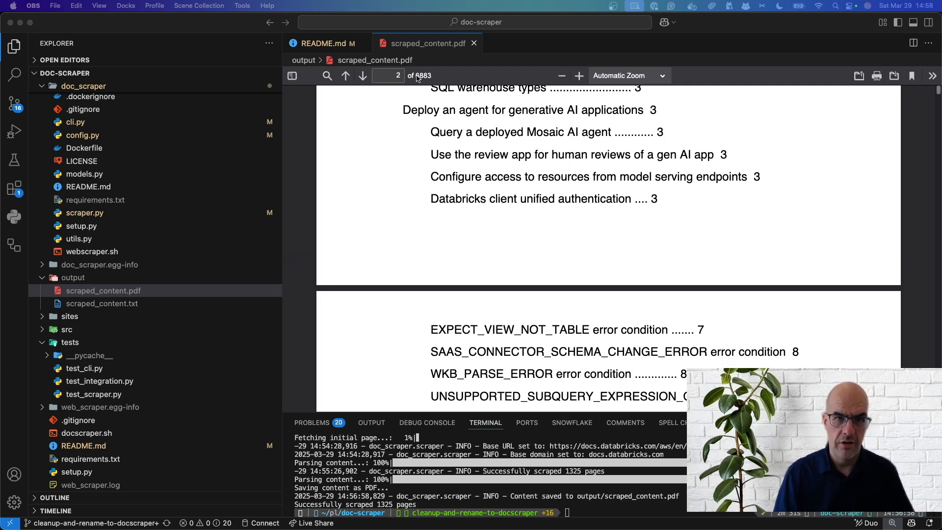
Step: Examine the title page and table of contents of scraped_content.pdf to check what the scrape captured
{"action": "left_click", "coordinate": [473, 265]}
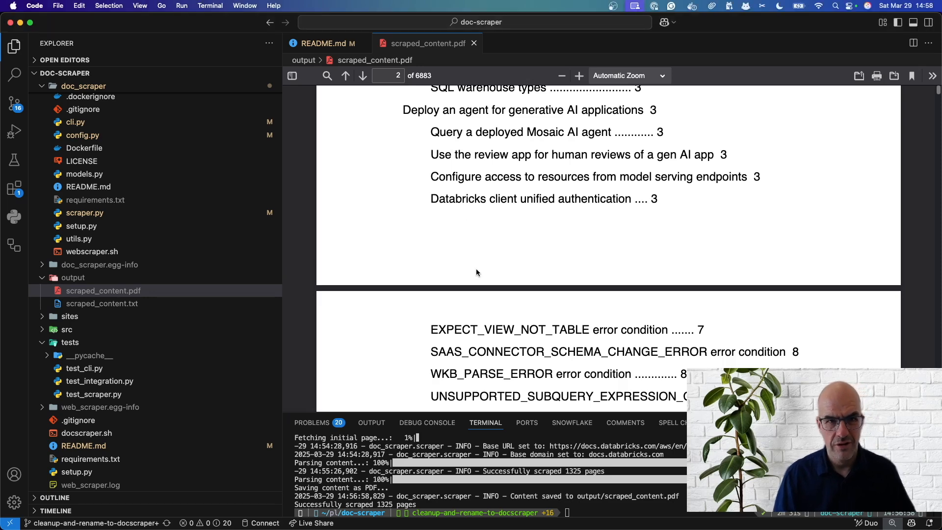
{"action": "scroll", "coordinate": [476, 269], "scroll_direction": "down", "scroll_amount": 10}
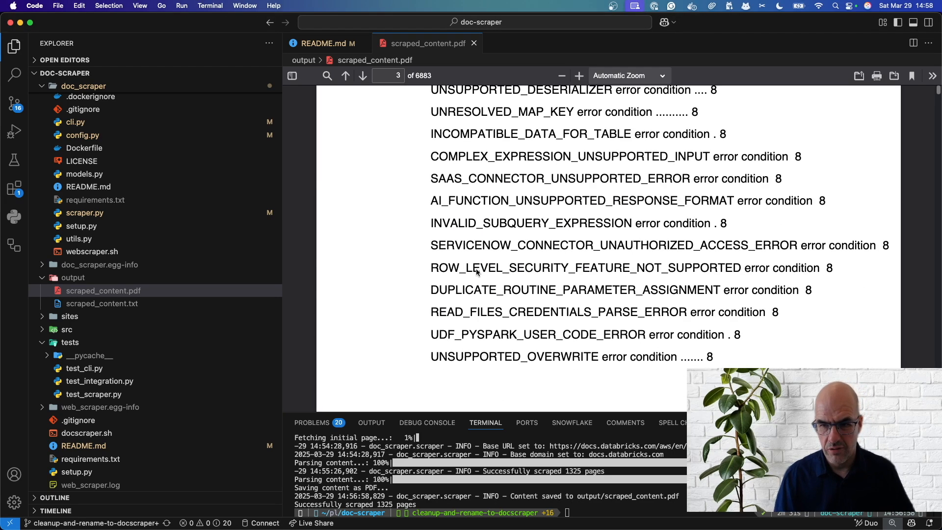
{"action": "scroll", "coordinate": [475, 270], "scroll_direction": "up", "scroll_amount": 10}
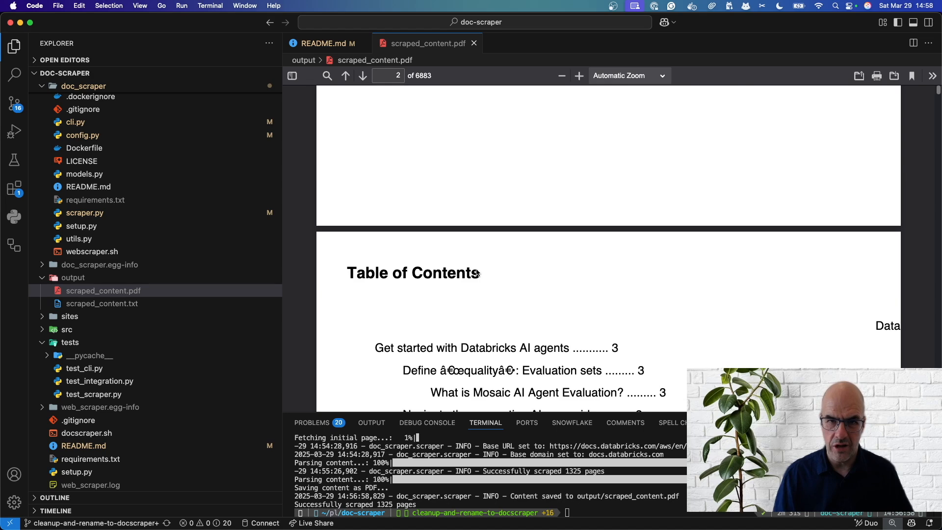
{"action": "scroll", "coordinate": [476, 273], "scroll_direction": "down", "scroll_amount": 5}
{"action": "scroll", "coordinate": [475, 273], "scroll_direction": "up", "scroll_amount": 10}
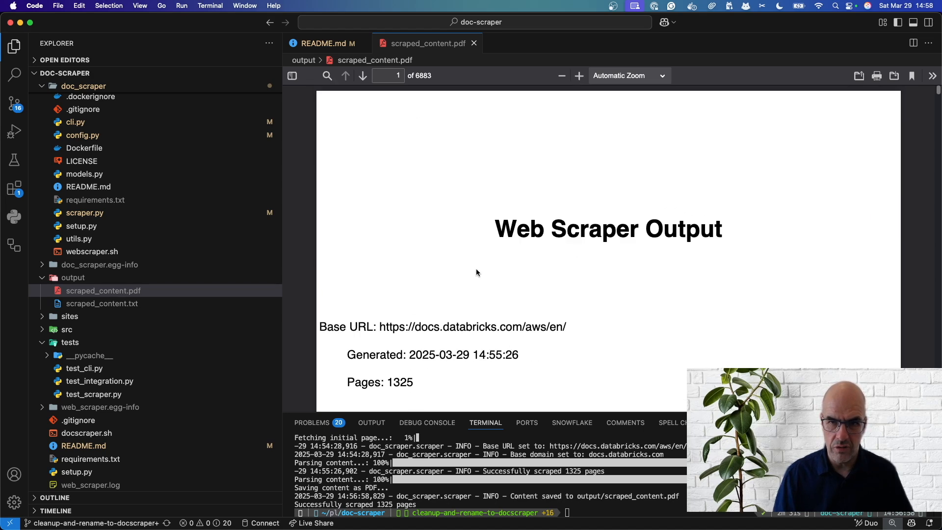
{"action": "scroll", "coordinate": [475, 269], "scroll_direction": "down", "scroll_amount": 10}
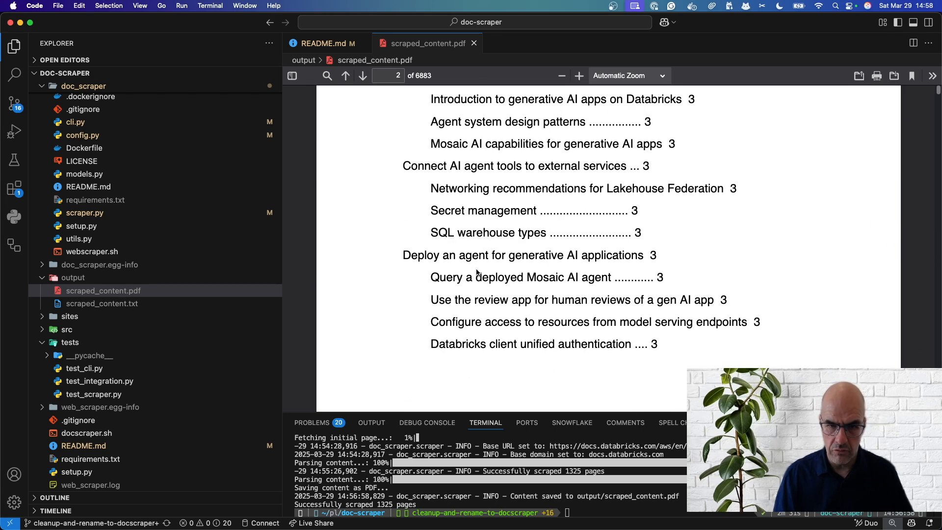
{"action": "scroll", "coordinate": [478, 268], "scroll_direction": "down", "scroll_amount": 15}
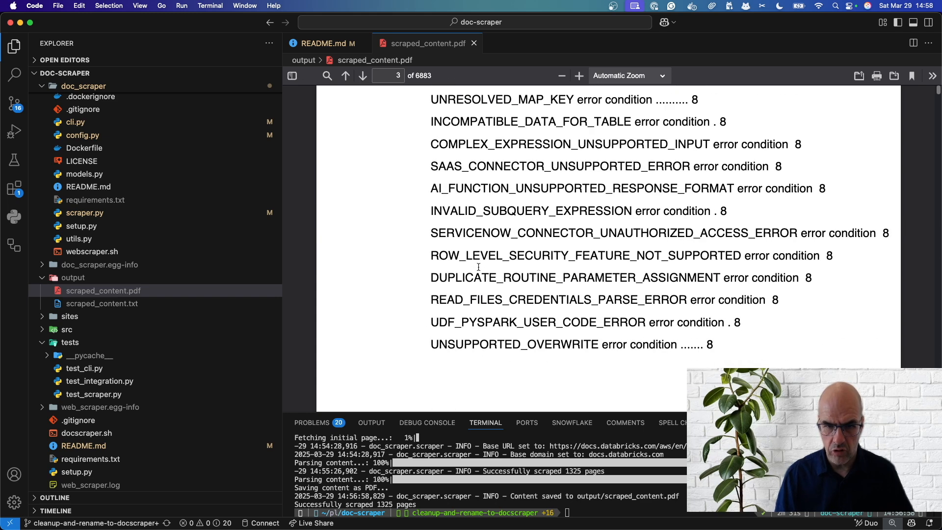
{"action": "scroll", "coordinate": [478, 266], "scroll_direction": "down", "scroll_amount": 10}
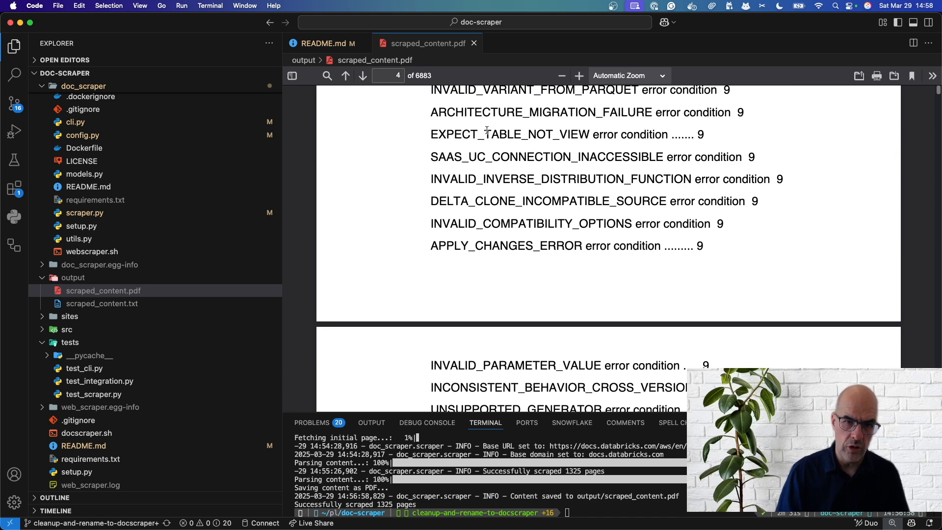
Step: Switch to NotebookLM and open the notebook "NotebookLM Resources for Databricks Exam Prep"
{"action": "key", "text": "super+Tab"}
{"action": "key", "text": "super+Tab"}
{"action": "key", "text": "Tab"}
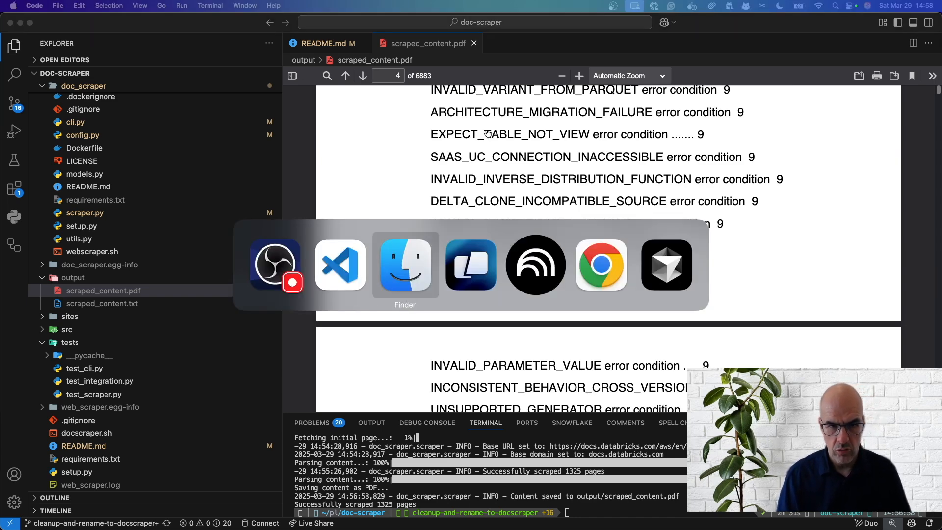
{"action": "key", "text": "super+Tab"}
{"action": "key", "text": "super+Tab"}
{"action": "key", "text": "super+Tab"}
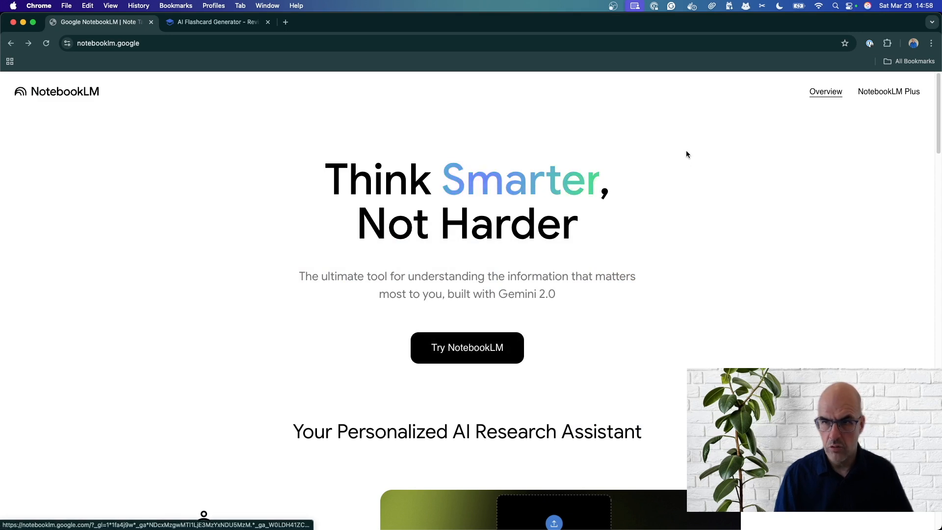
{"action": "left_click", "coordinate": [490, 351]}
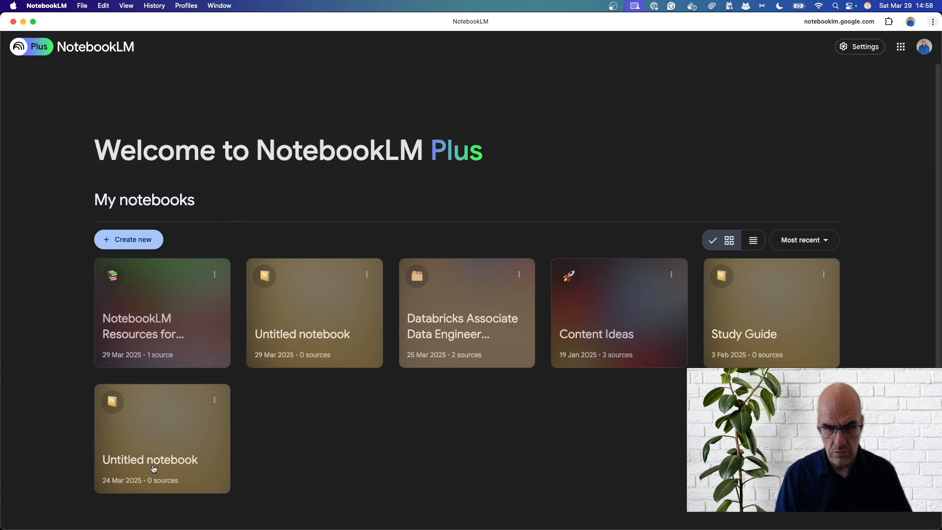
{"action": "left_click", "coordinate": [139, 322]}
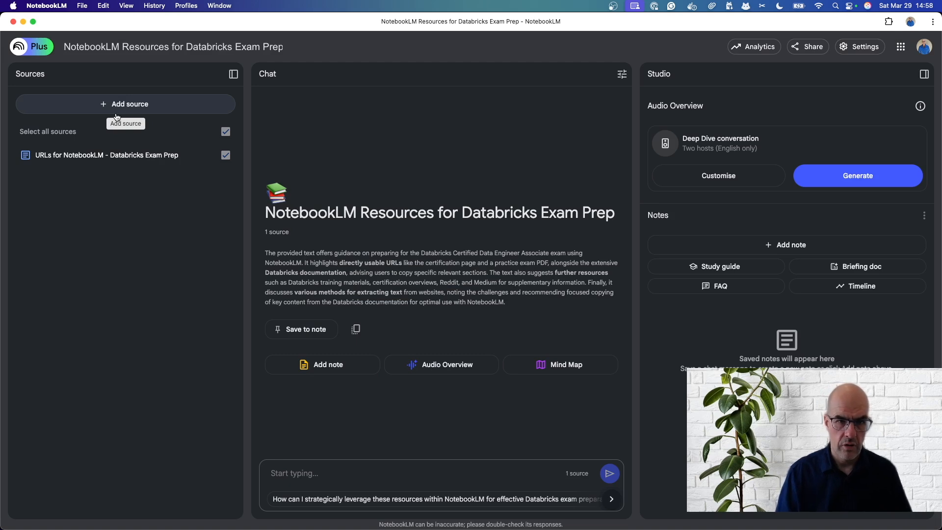
Step: Return to VS Code, reveal scraped_content.pdf in Finder, and move the Finder window off to the adjacent display
{"action": "key", "text": "super+Tab"}
{"action": "key", "text": "super+Tab"}
{"action": "key", "text": "super+Tab"}
{"action": "key", "text": "super+Tab"}
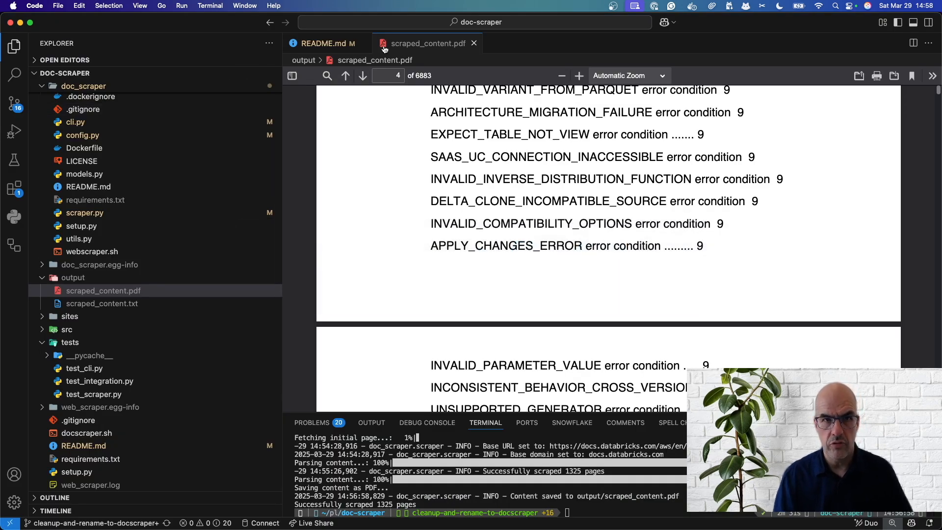
{"action": "right_click", "coordinate": [422, 48]}
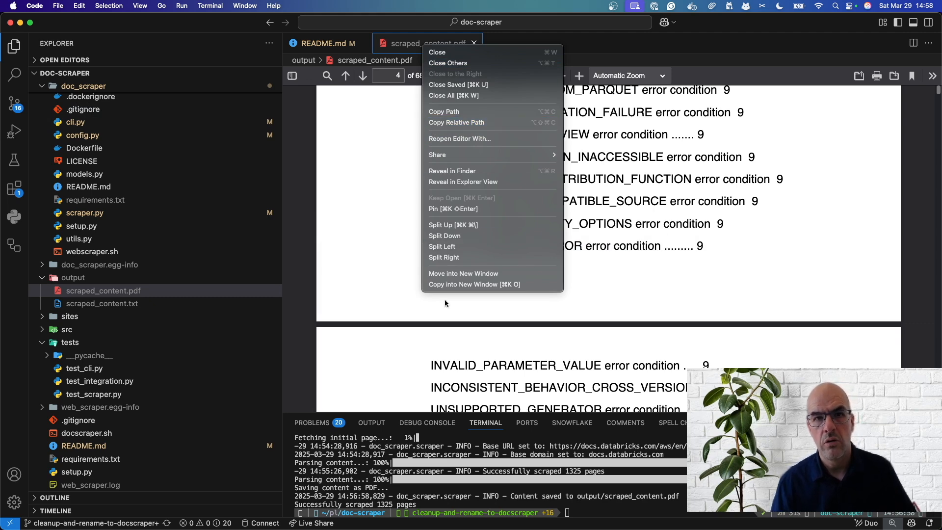
{"action": "left_click", "coordinate": [477, 175]}
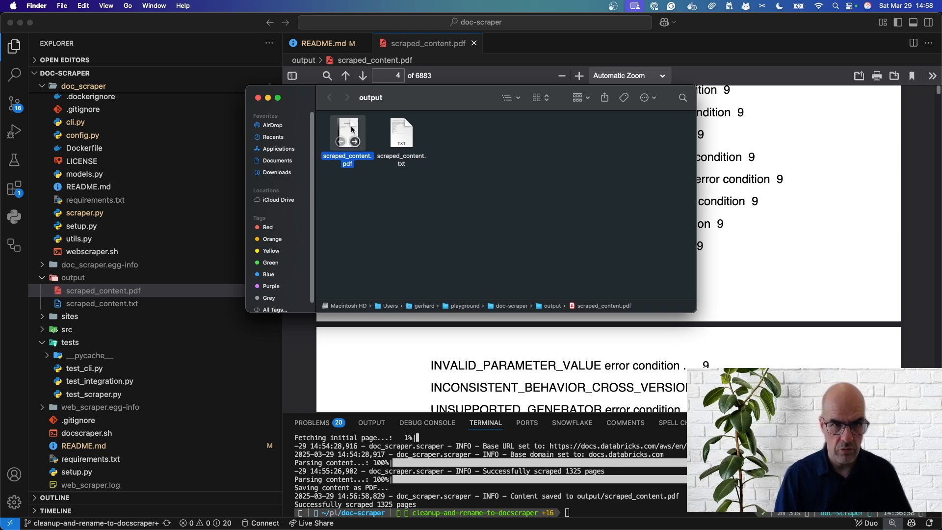
{"action": "left_click_drag", "start_coordinate": [373, 98], "coordinate": [941, 207]}
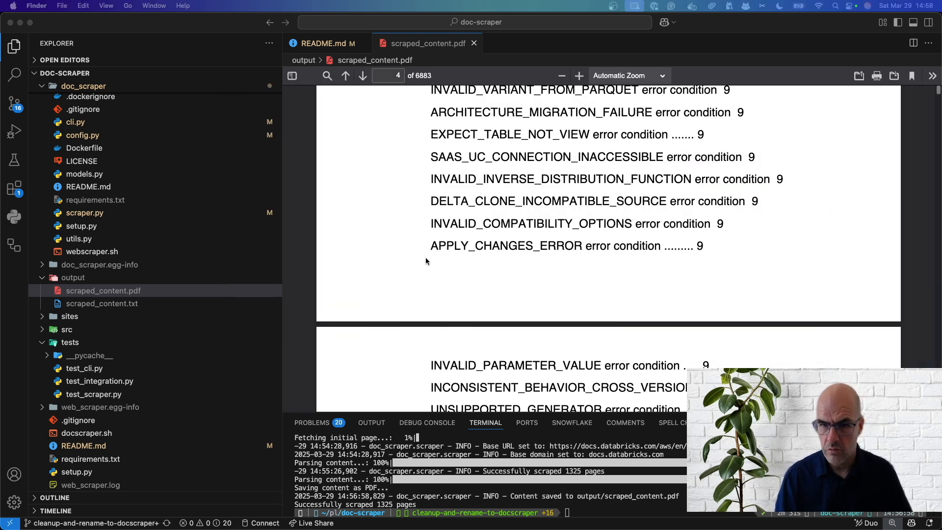
Step: Switch to NotebookLM and upload scraped_content.pdf from Finder as a new source of the exam prep notebook
{"action": "key", "text": "super+Tab"}
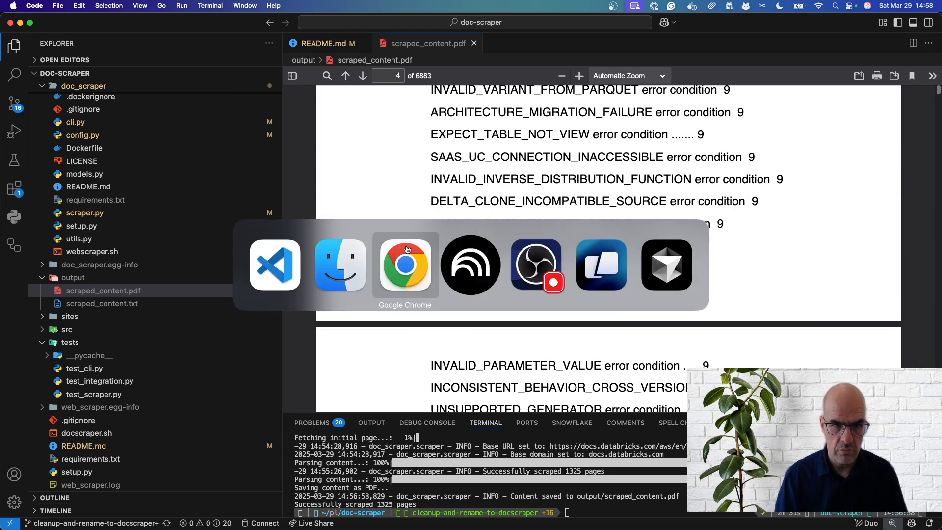
{"action": "left_click", "coordinate": [407, 249]}
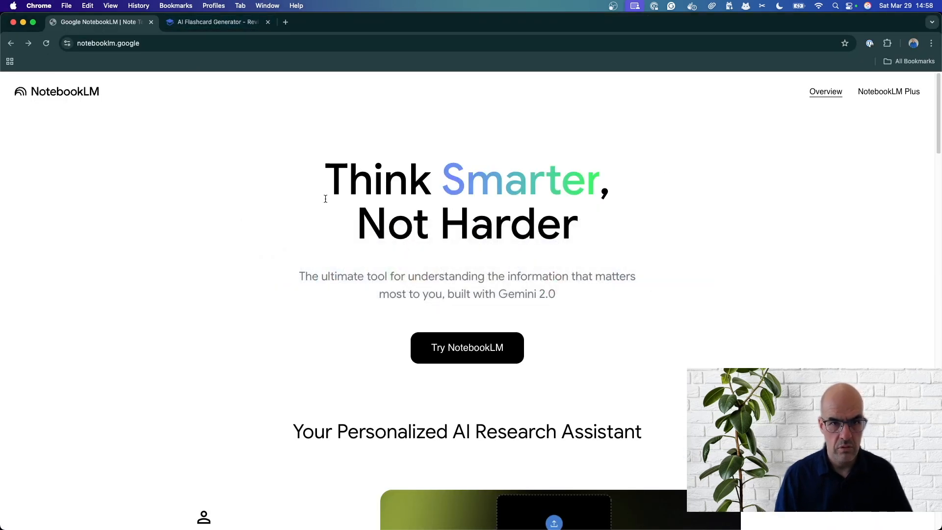
{"action": "mouse_move", "coordinate": [427, 519]}
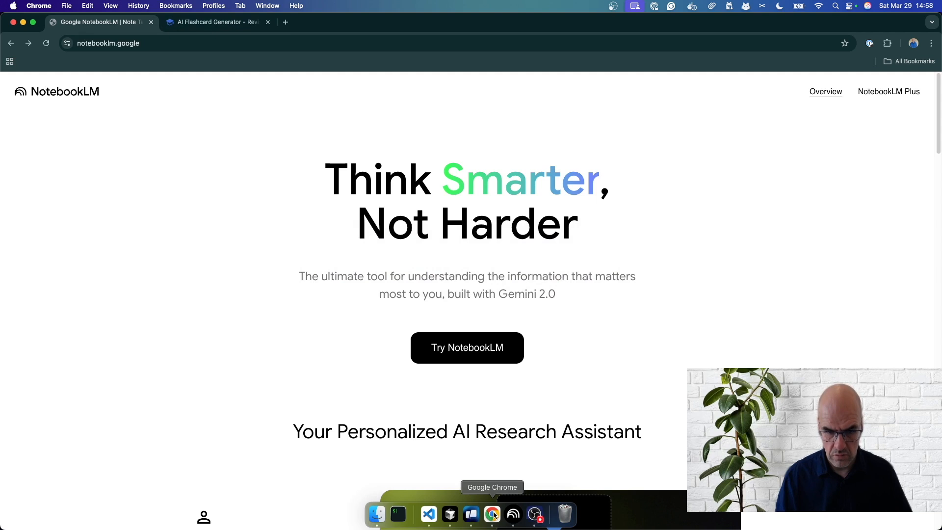
{"action": "left_click", "coordinate": [513, 514]}
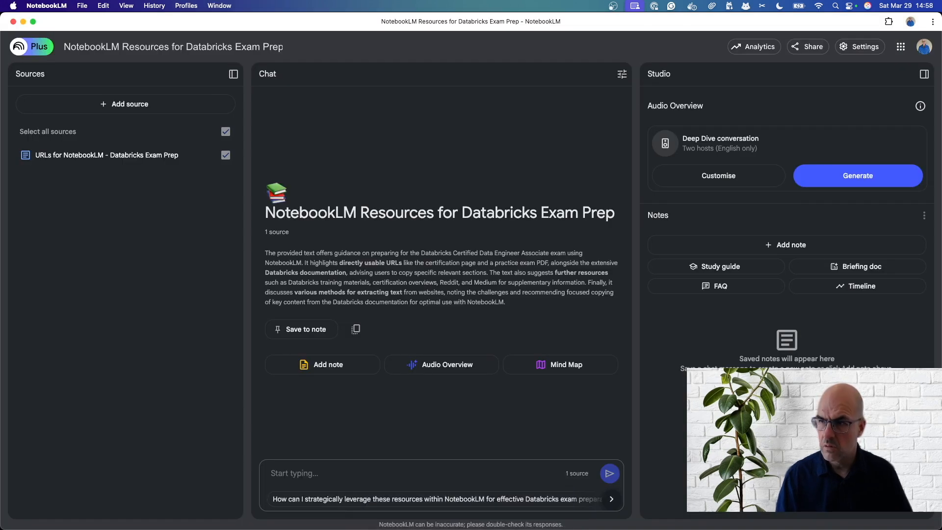
{"action": "left_click_drag", "start_coordinate": [2, 187], "coordinate": [98, 178]}
{"action": "left_click", "coordinate": [119, 104]}
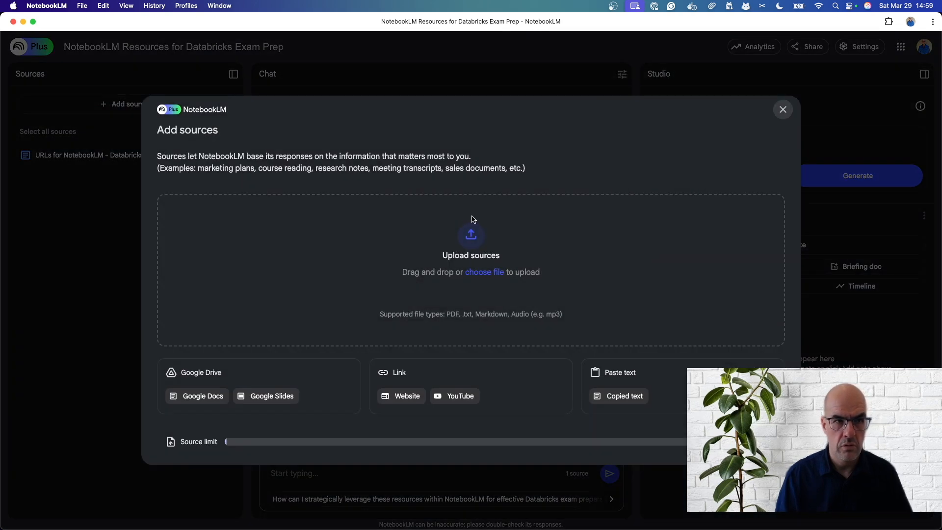
{"action": "left_click_drag", "start_coordinate": [940, 211], "coordinate": [462, 260]}
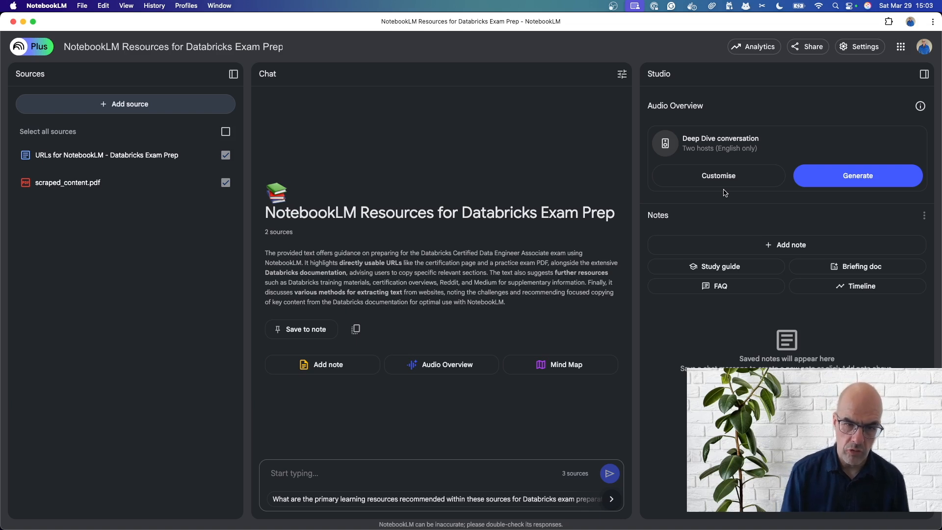
Step: Generate a mind map from the notebook's sources, open it, and expand its Functions and SQL Functions branches
{"action": "left_click", "coordinate": [584, 364]}
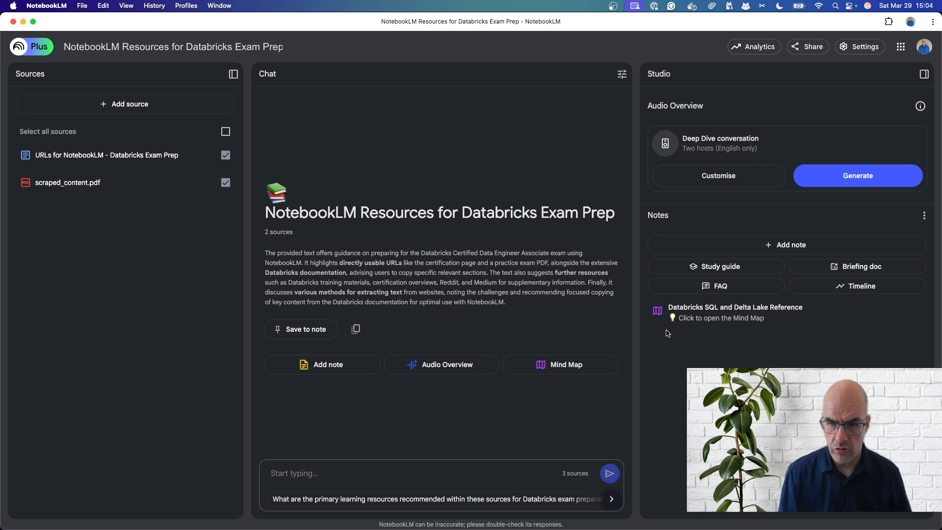
{"action": "left_click", "coordinate": [674, 319]}
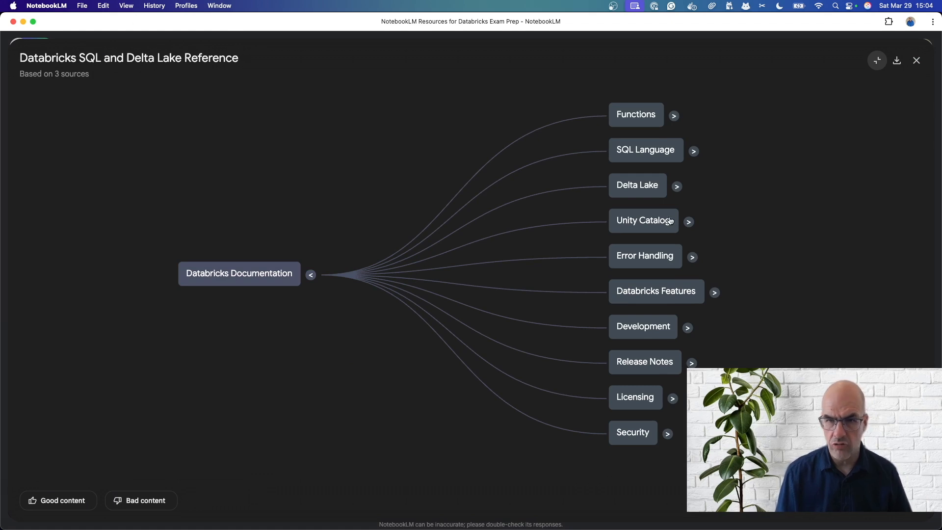
{"action": "left_click", "coordinate": [640, 116]}
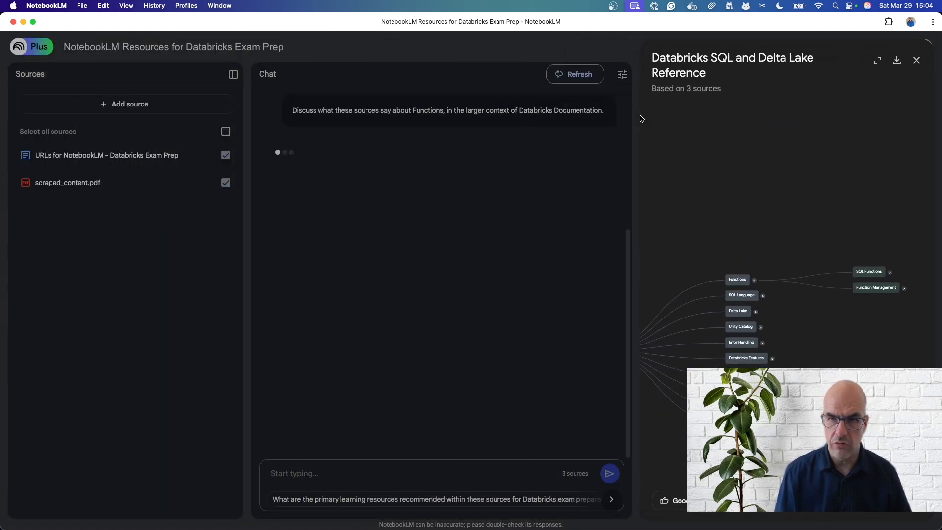
{"action": "left_click", "coordinate": [861, 280]}
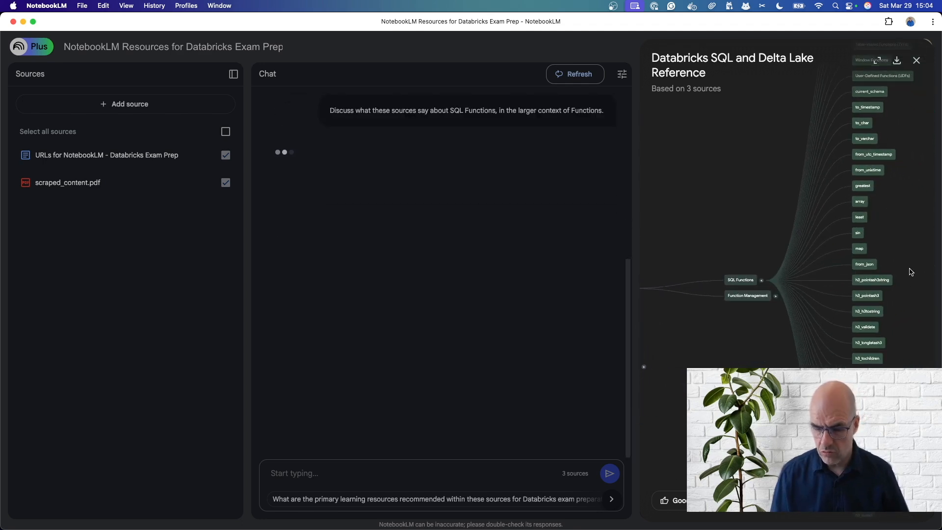
Step: Examine the individual functions listed under the mind map's SQL Functions branch, then close the map
{"action": "scroll", "coordinate": [633, 263], "scroll_direction": "up", "scroll_amount": 5}
{"action": "scroll", "coordinate": [633, 264], "scroll_direction": "down", "scroll_amount": 5}
{"action": "scroll", "coordinate": [855, 337], "scroll_direction": "up", "scroll_amount": 5}
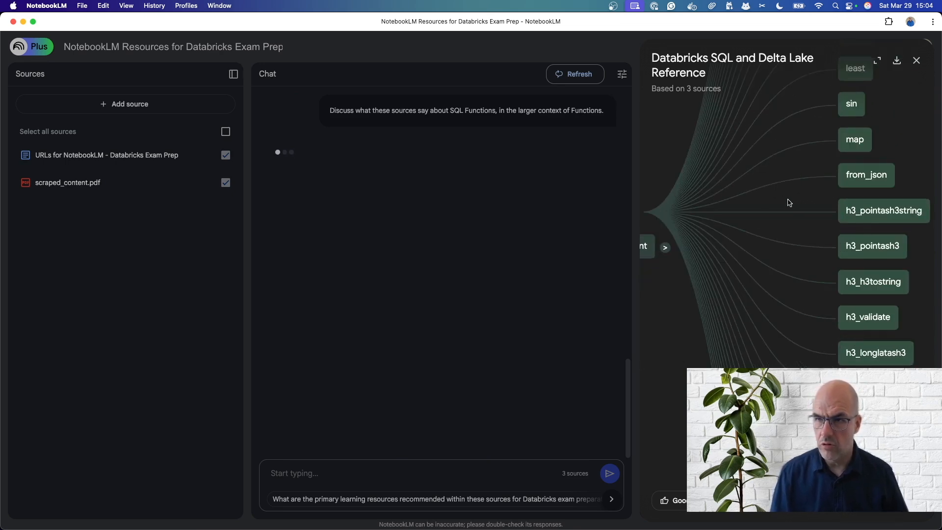
{"action": "scroll", "coordinate": [792, 225], "scroll_direction": "up", "scroll_amount": 2}
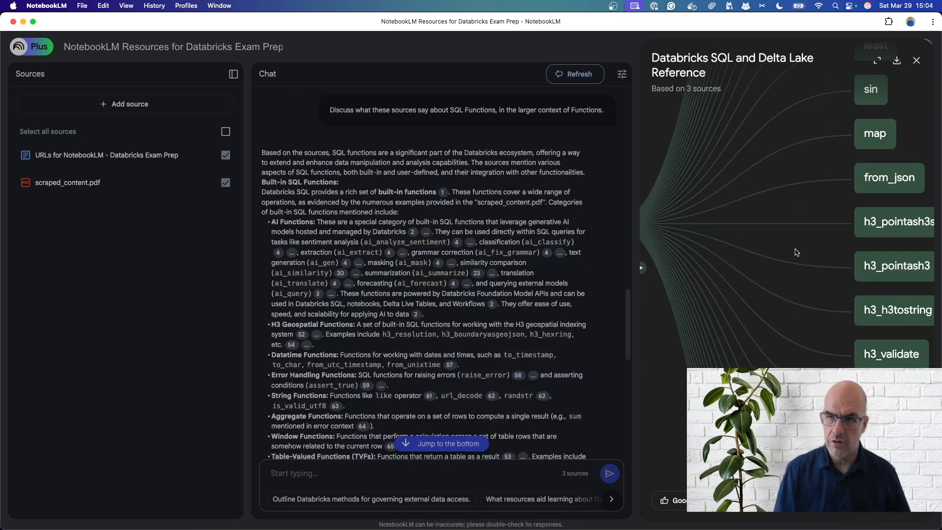
{"action": "scroll", "coordinate": [796, 252], "scroll_direction": "down", "scroll_amount": 3}
{"action": "right_click", "coordinate": [772, 188]}
{"action": "left_click", "coordinate": [676, 333]}
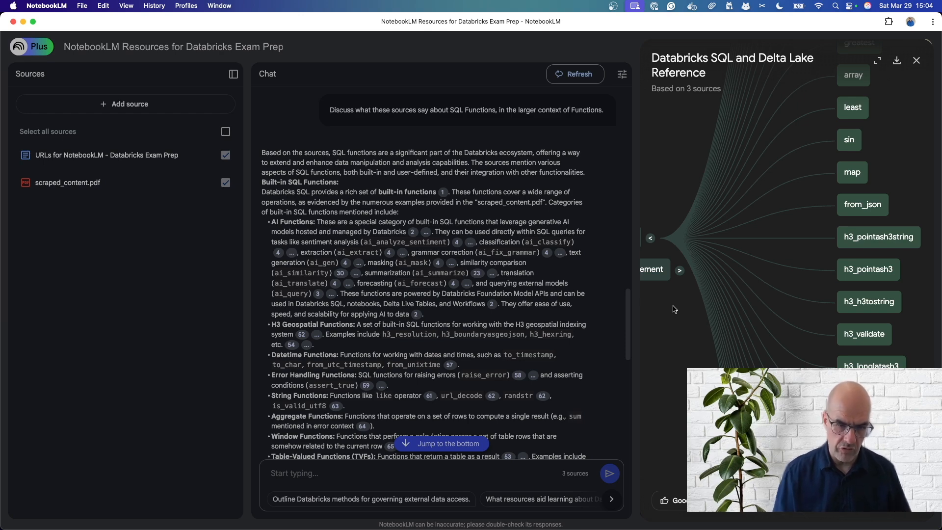
{"action": "key", "text": "Escape"}
Step: Ask the notebook chat to "Generate a list of flash cards for us to use as an study aid"
{"action": "left_click", "coordinate": [444, 444]}
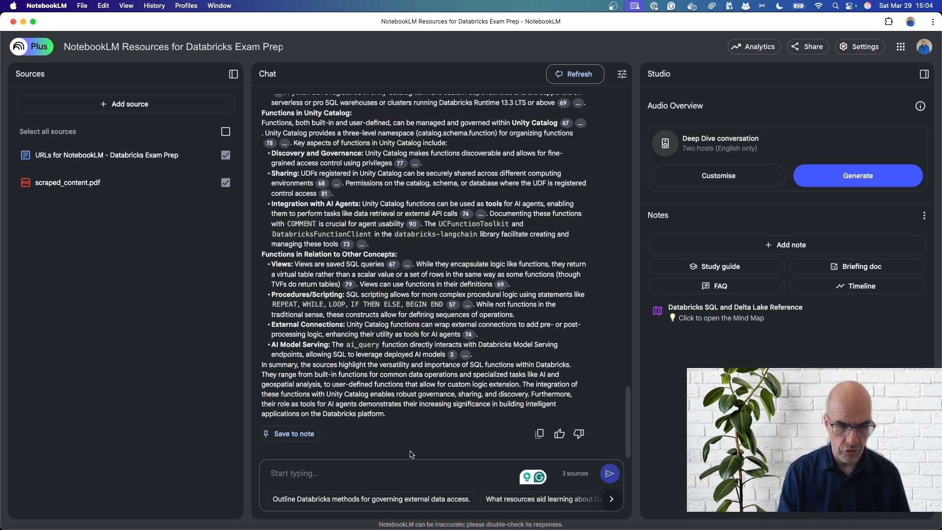
{"action": "type", "text": "Generate a"}
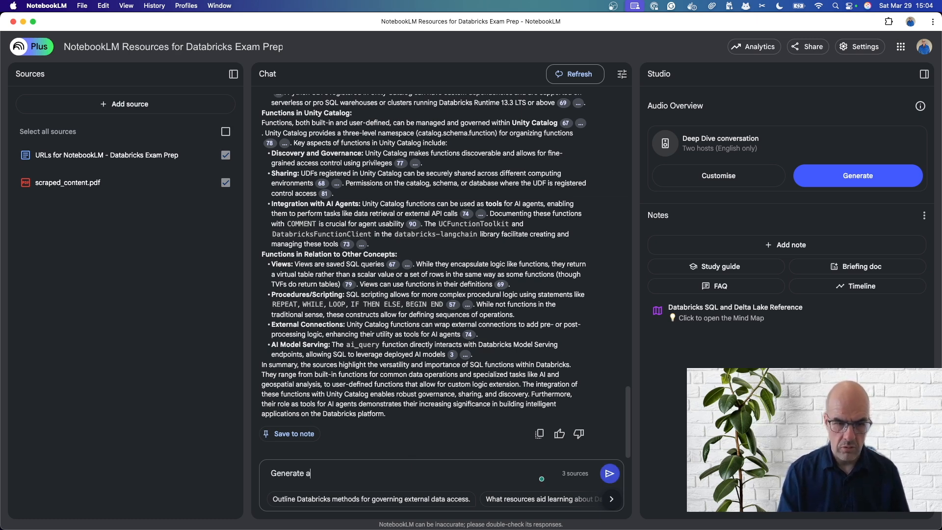
{"action": "type", "text": "lis"}
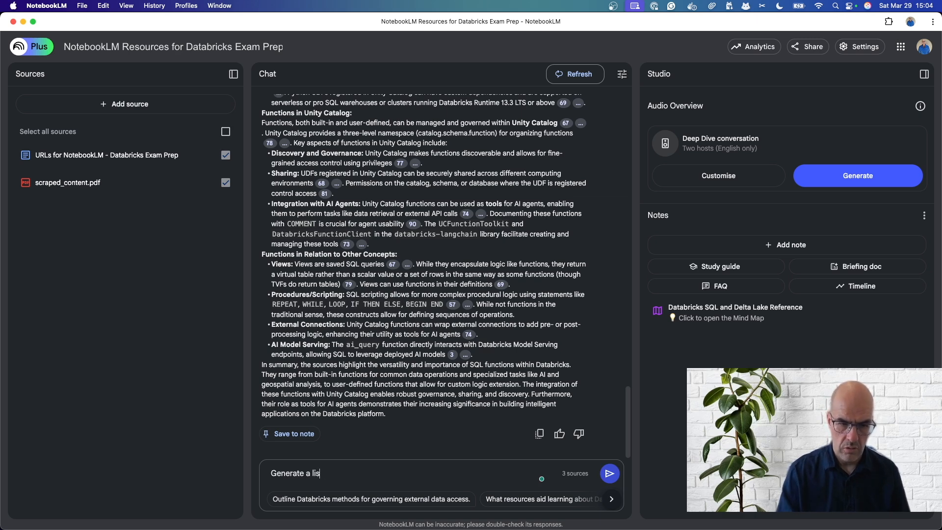
{"action": "type", "text": "t of flash "}
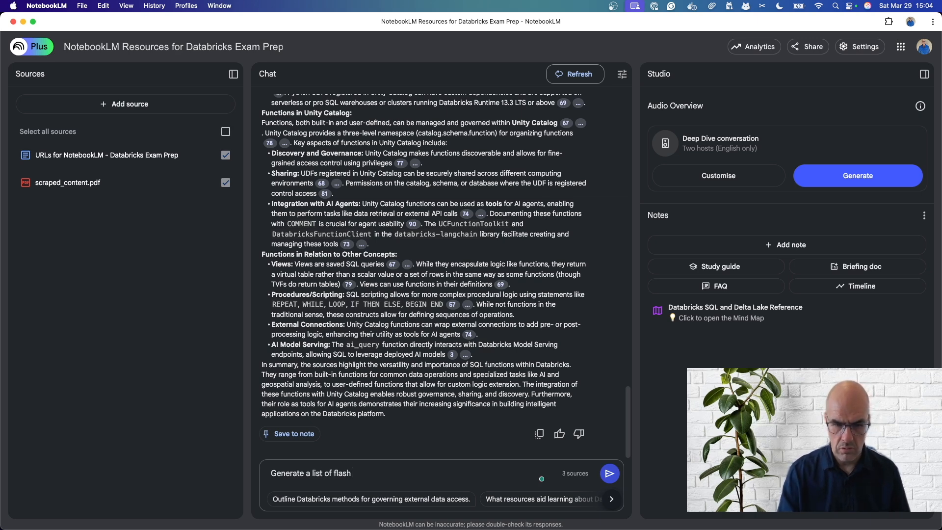
{"action": "type", "text": "cards for us "}
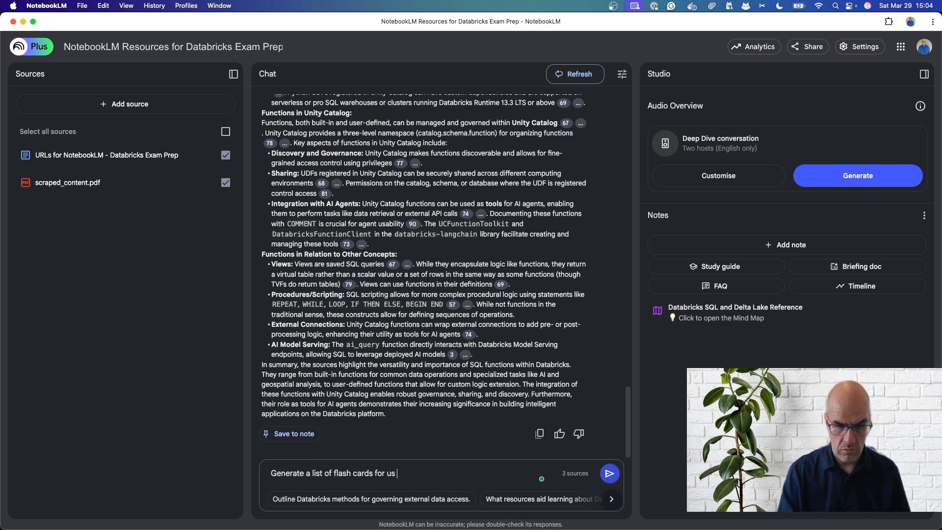
{"action": "type", "text": "to"}
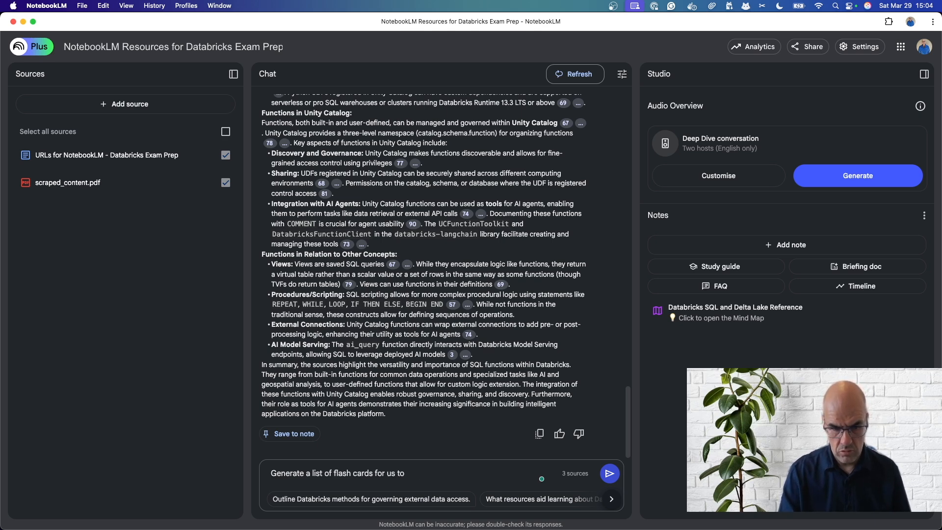
{"action": "type", "text": " use as an stu"}
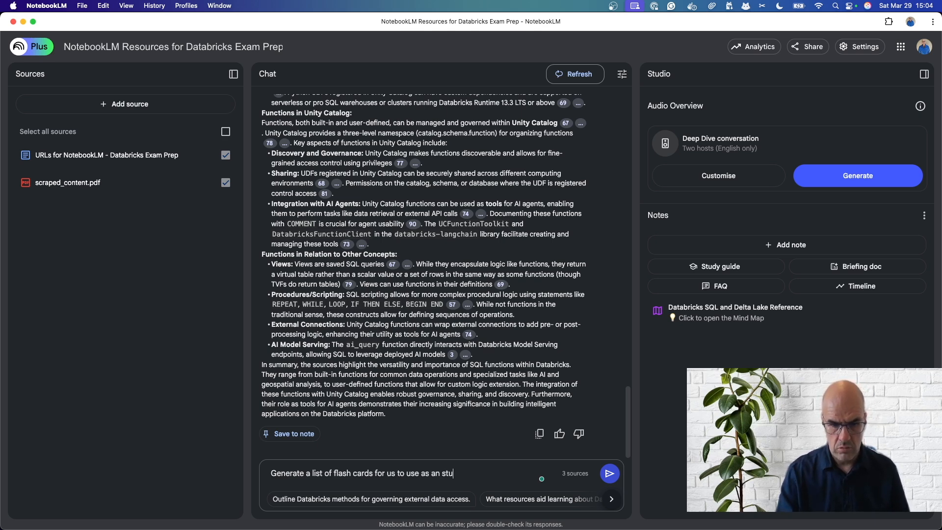
{"action": "type", "text": "dy aid"}
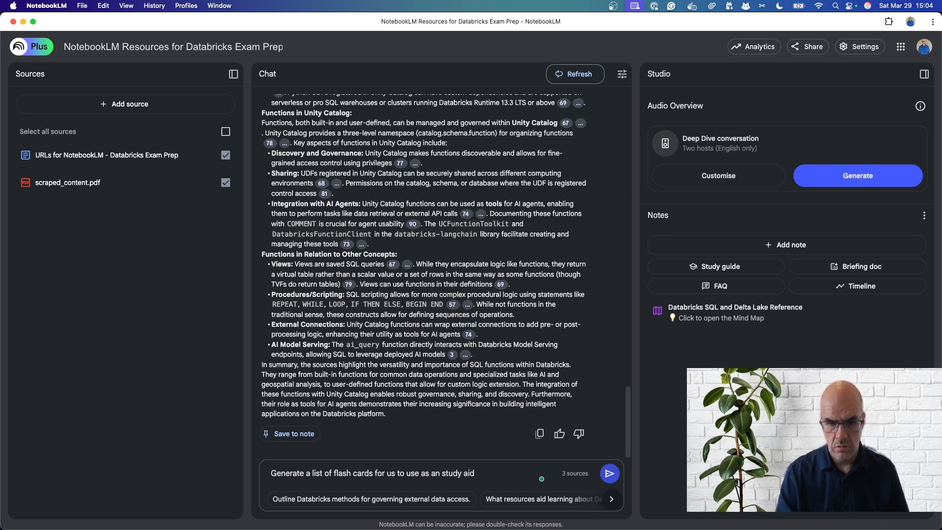
{"action": "key", "text": "Return"}
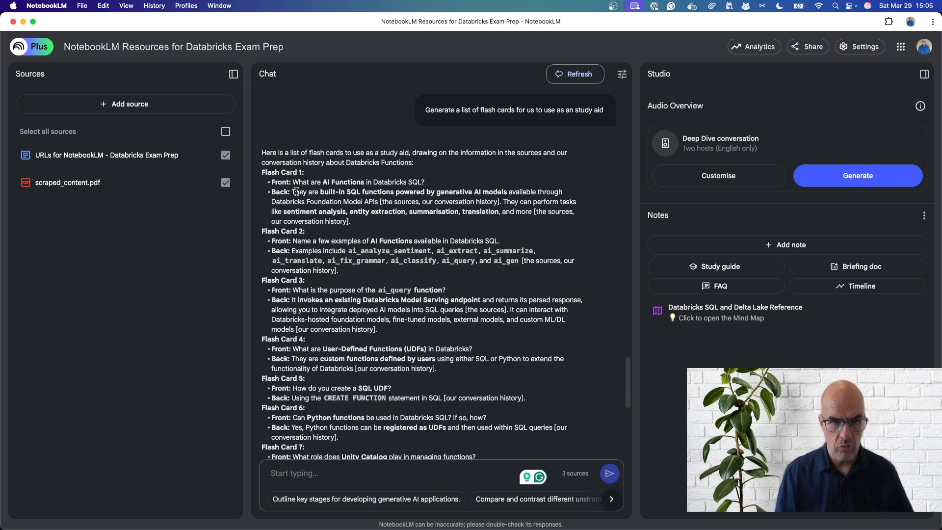
Step: Copy the chat's complete flash card response and switch to the Revisely AI Flashcard Generator in Chrome
{"action": "left_click_drag", "start_coordinate": [261, 173], "coordinate": [517, 448]}
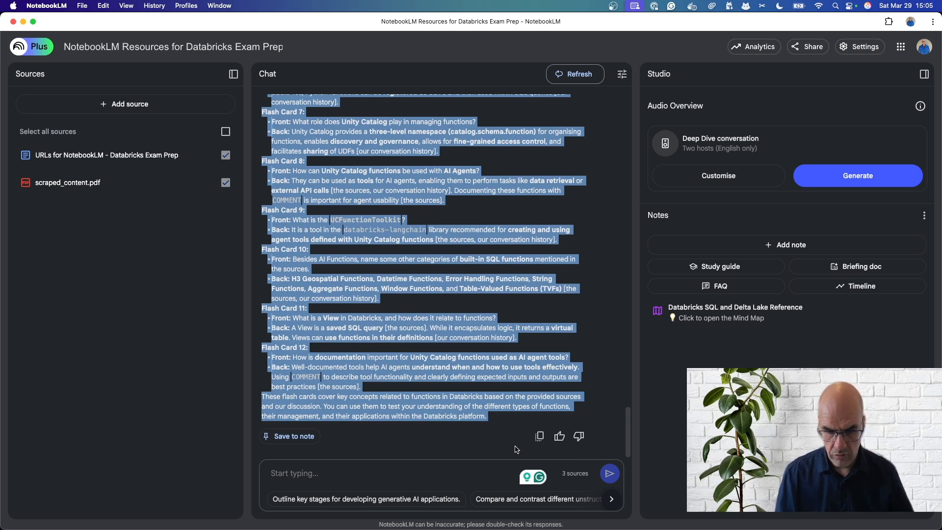
{"action": "left_click", "coordinate": [539, 436]}
{"action": "key", "text": "super+Tab"}
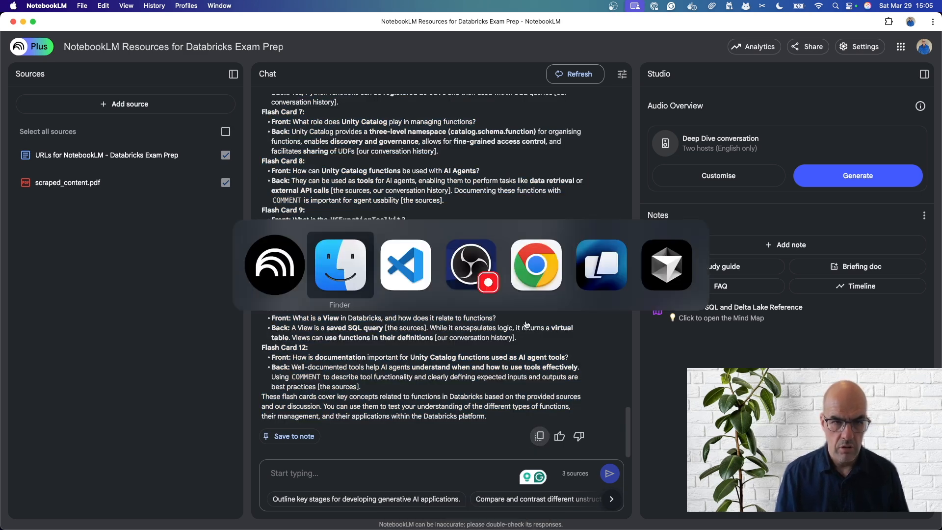
{"action": "key", "text": "super+Tab"}
{"action": "key", "text": "super+Tab"}
{"action": "key", "text": "super+Tab"}
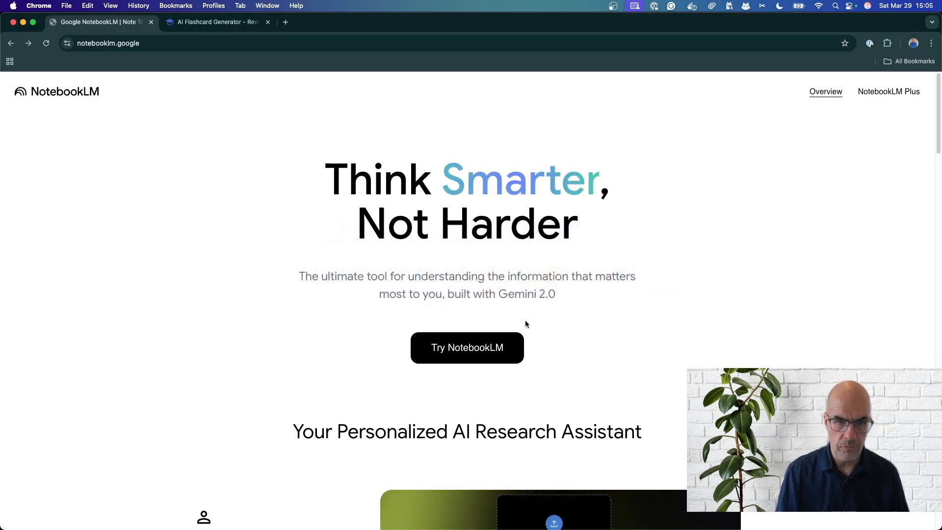
{"action": "left_click", "coordinate": [168, 23]}
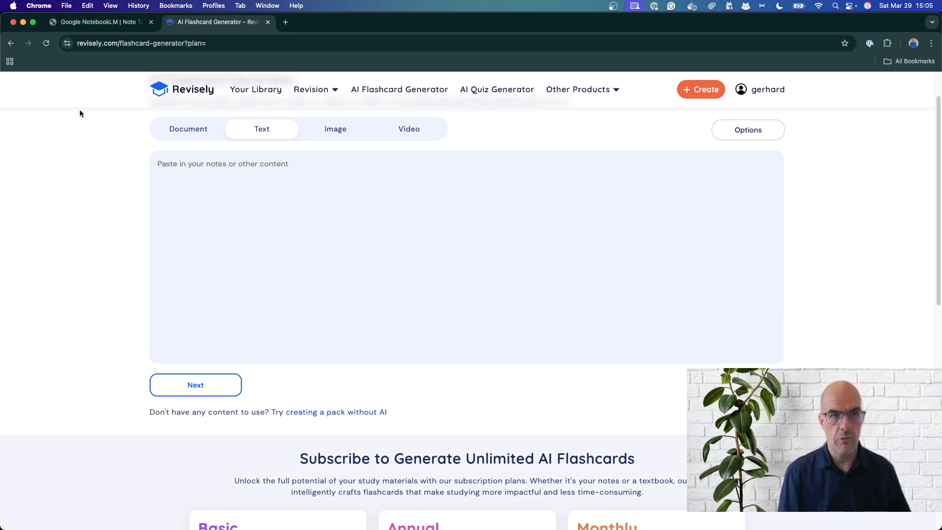
Step: Paste the copied flash cards as text content and generate a Standard deck with automatic card count and medium front and back lengths
{"action": "left_click", "coordinate": [193, 195]}
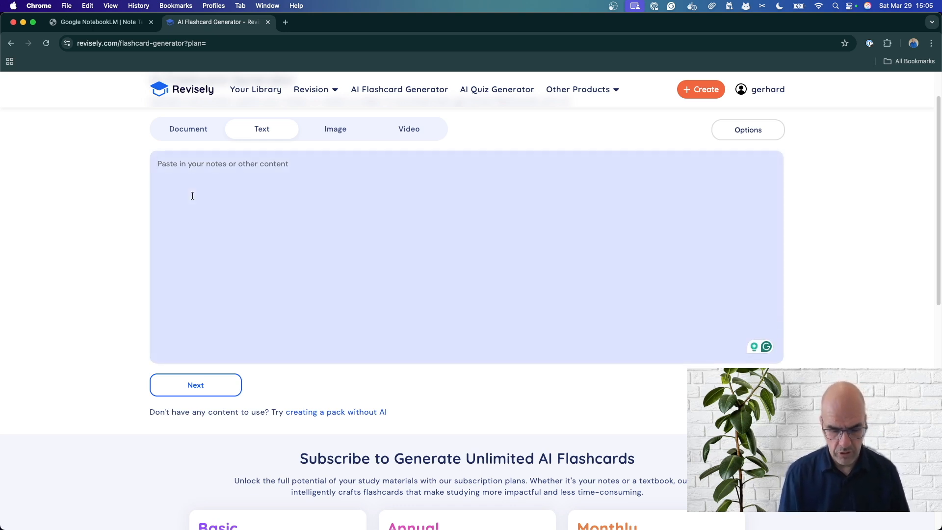
{"action": "key", "text": "super+v"}
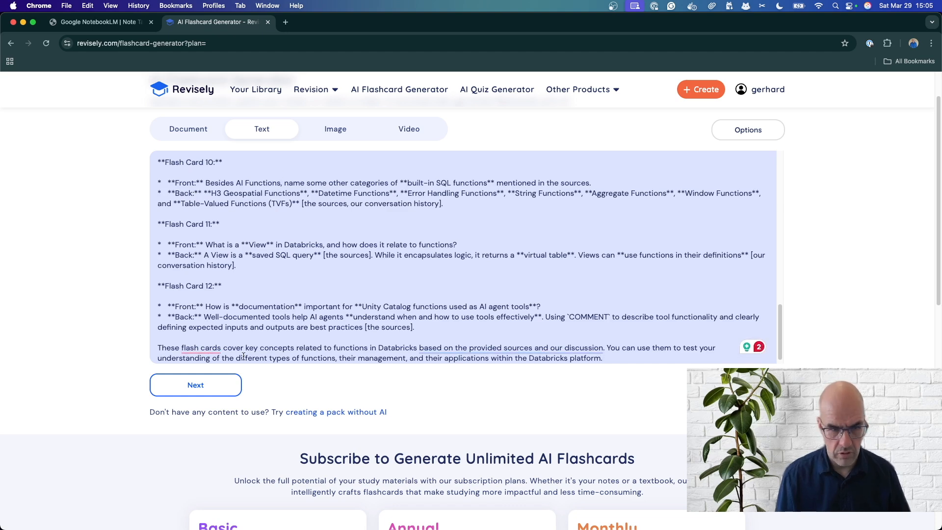
{"action": "left_click", "coordinate": [195, 379]}
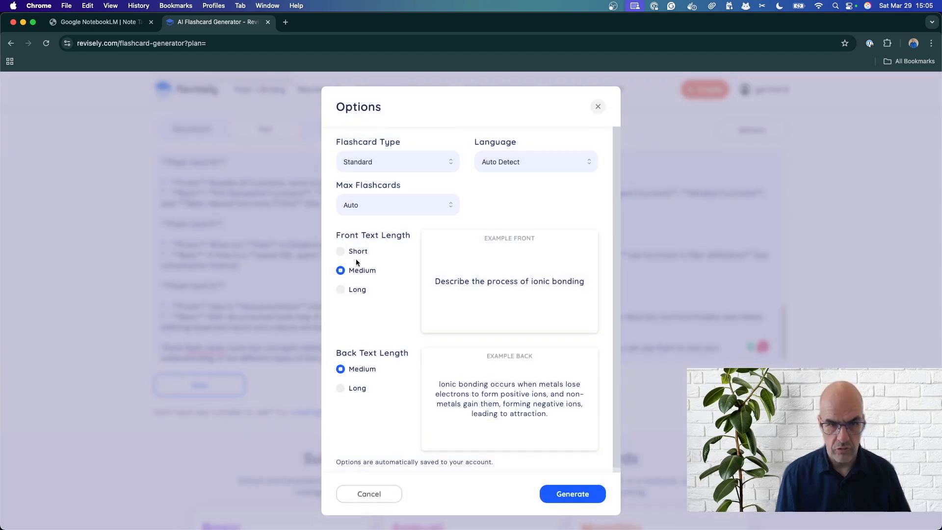
{"action": "left_click", "coordinate": [562, 492]}
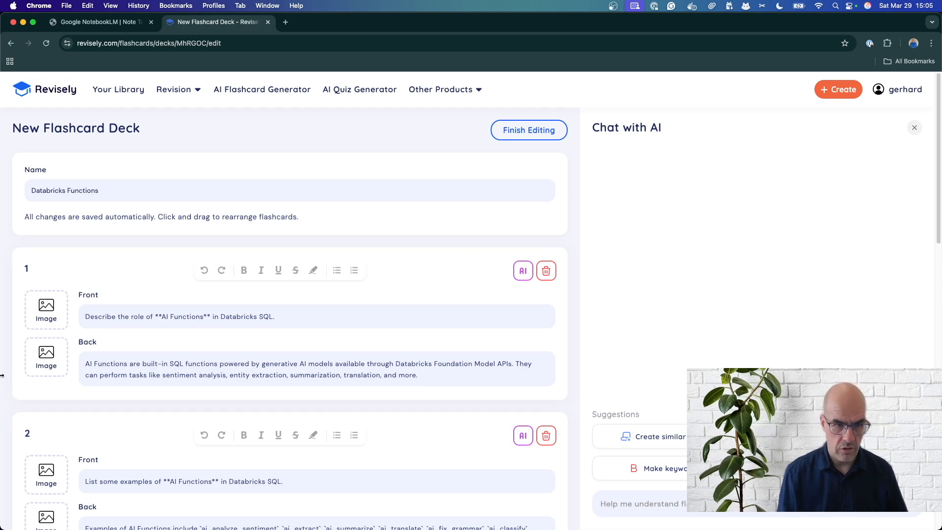
Step: Finish editing the Databricks Functions deck and flip its first two flashcards to show their answers
{"action": "left_click", "coordinate": [119, 318]}
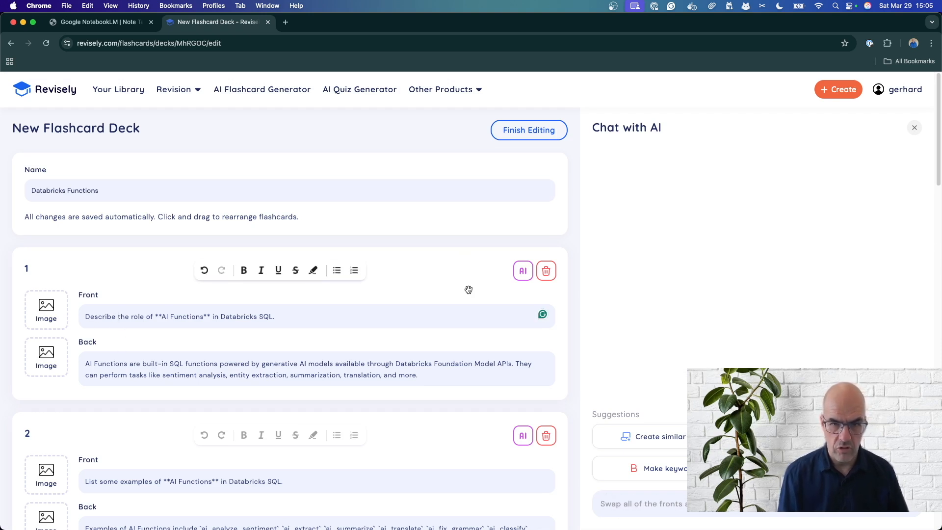
{"action": "scroll", "coordinate": [400, 364], "scroll_direction": "down", "scroll_amount": 1}
{"action": "left_click", "coordinate": [529, 128]}
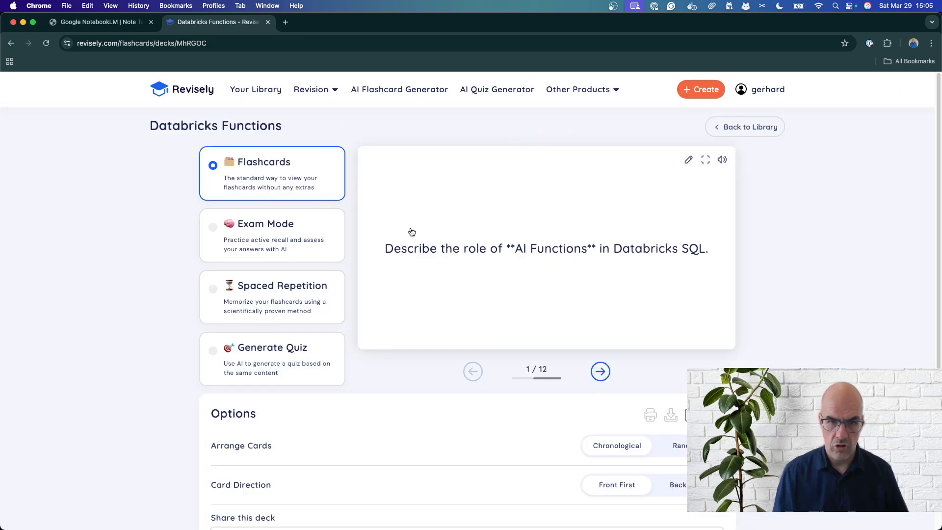
{"action": "left_click", "coordinate": [437, 226]}
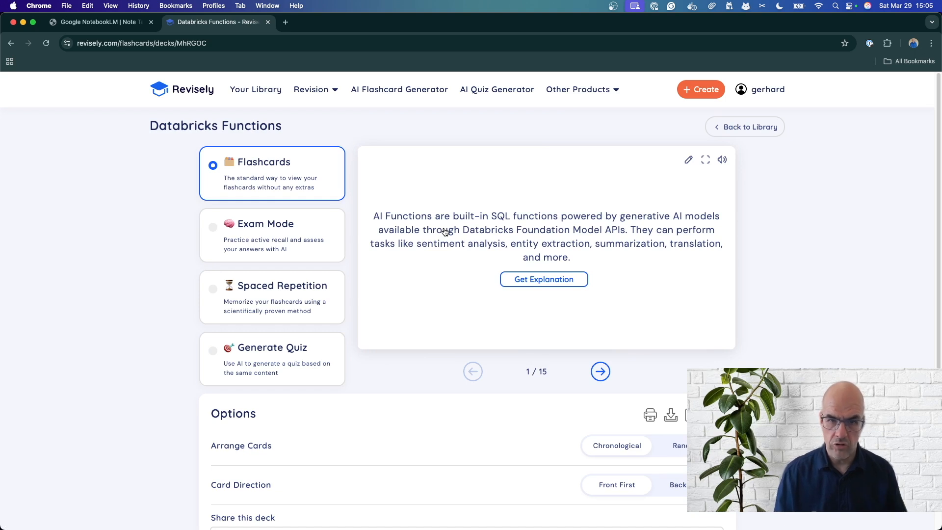
{"action": "left_click", "coordinate": [600, 372]}
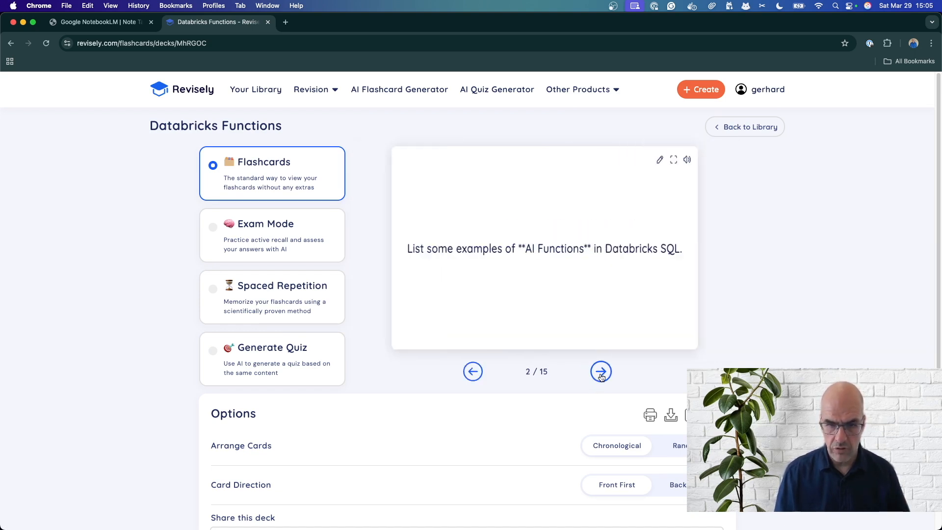
{"action": "left_click", "coordinate": [526, 281]}
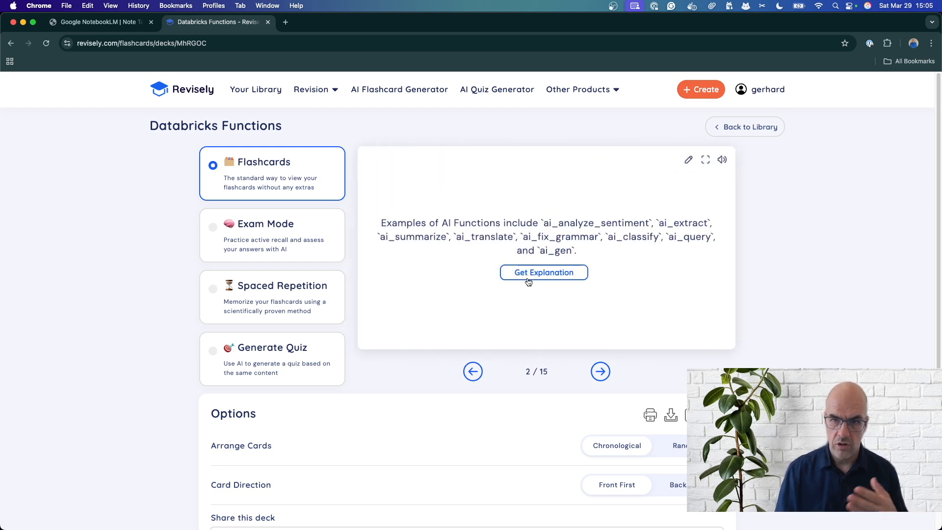